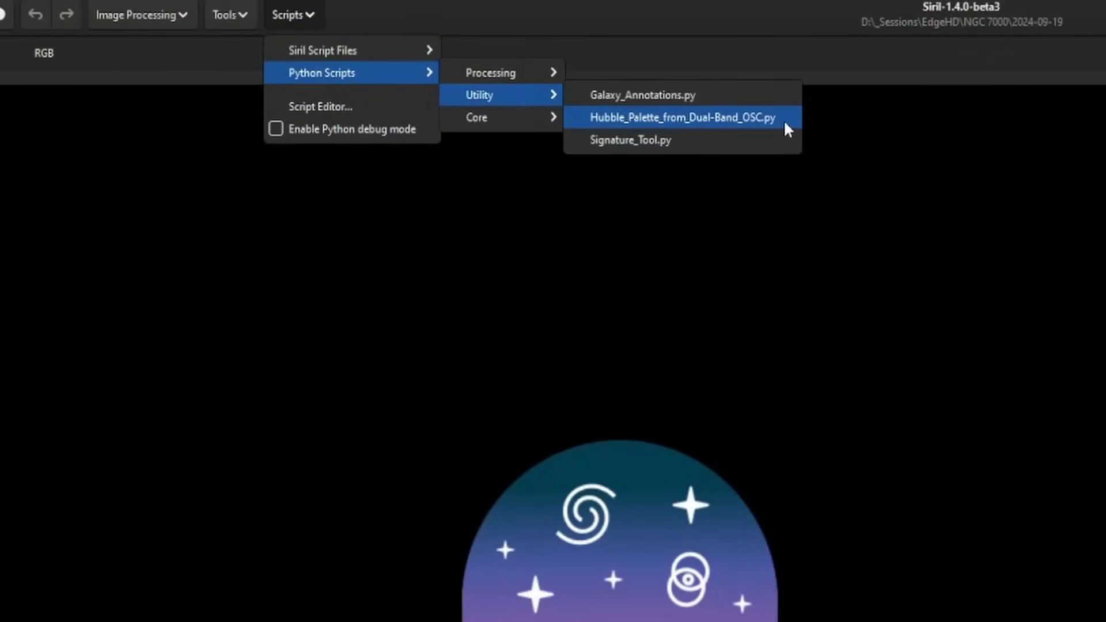
# - Enable Hubble_Palette_from_Dual-Band_OSC.py in the Get Scripts preferences and apply the selection
pyautogui.click(1048, 398)
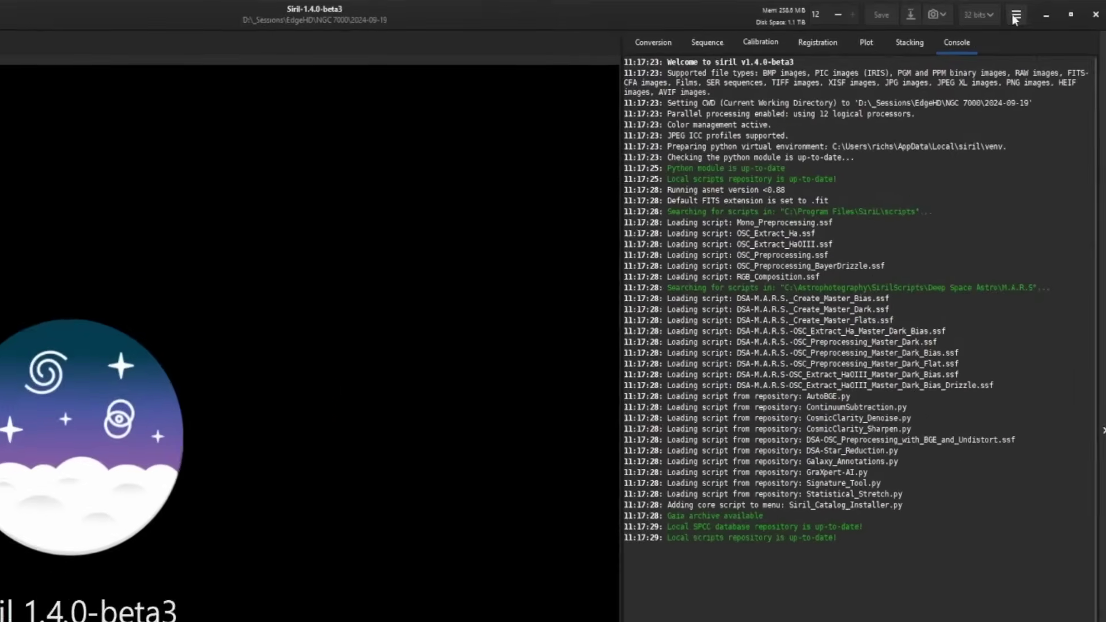
pyautogui.click(1041, 10)
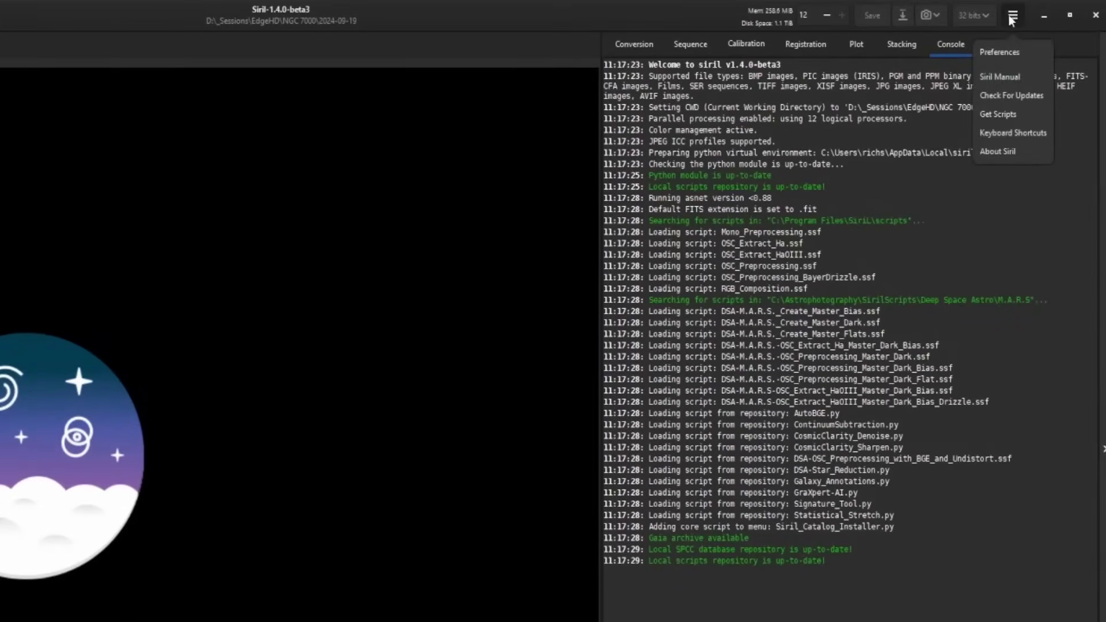
pyautogui.click(1034, 113)
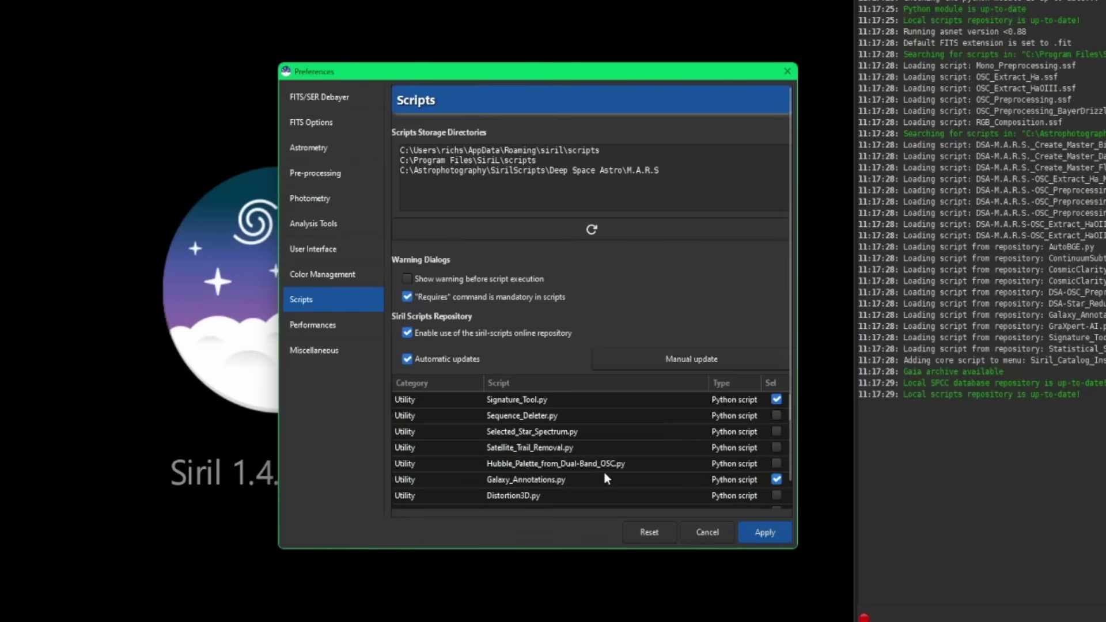
pyautogui.click(777, 464)
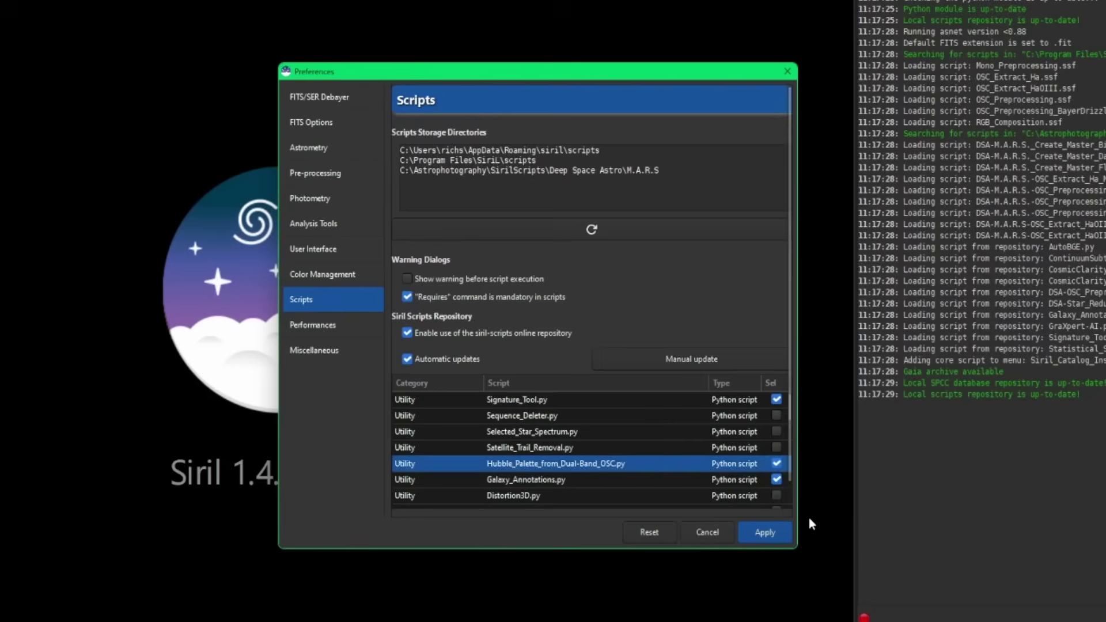
pyautogui.click(772, 536)
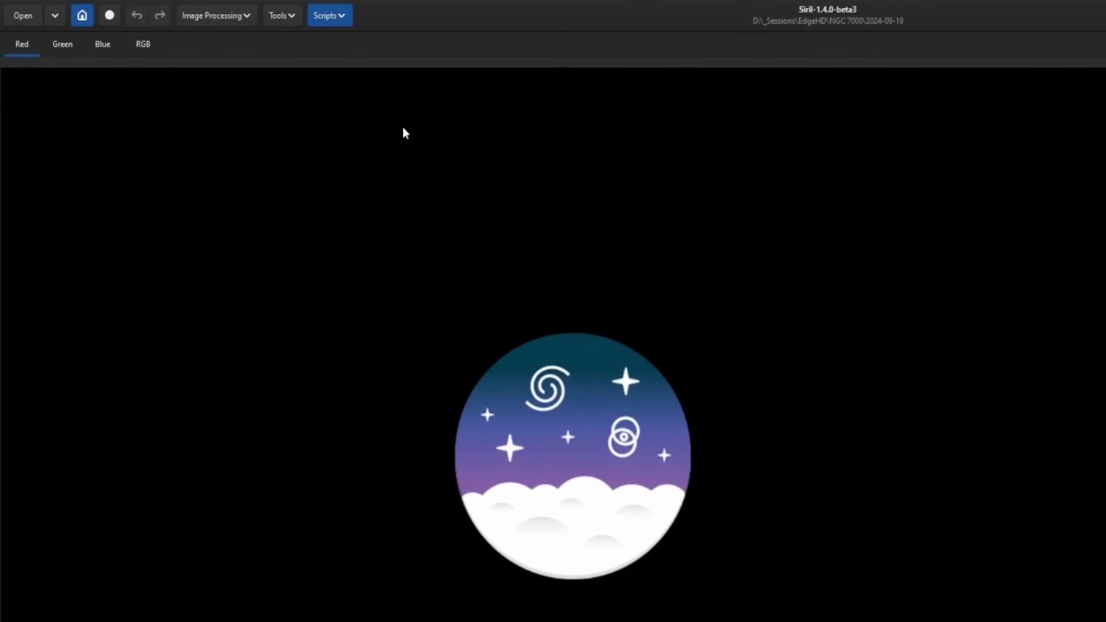
# - Check that the Hubble palette script now appears under Python Scripts > Utility
pyautogui.click(347, 21)
pyautogui.moveTo(363, 60)
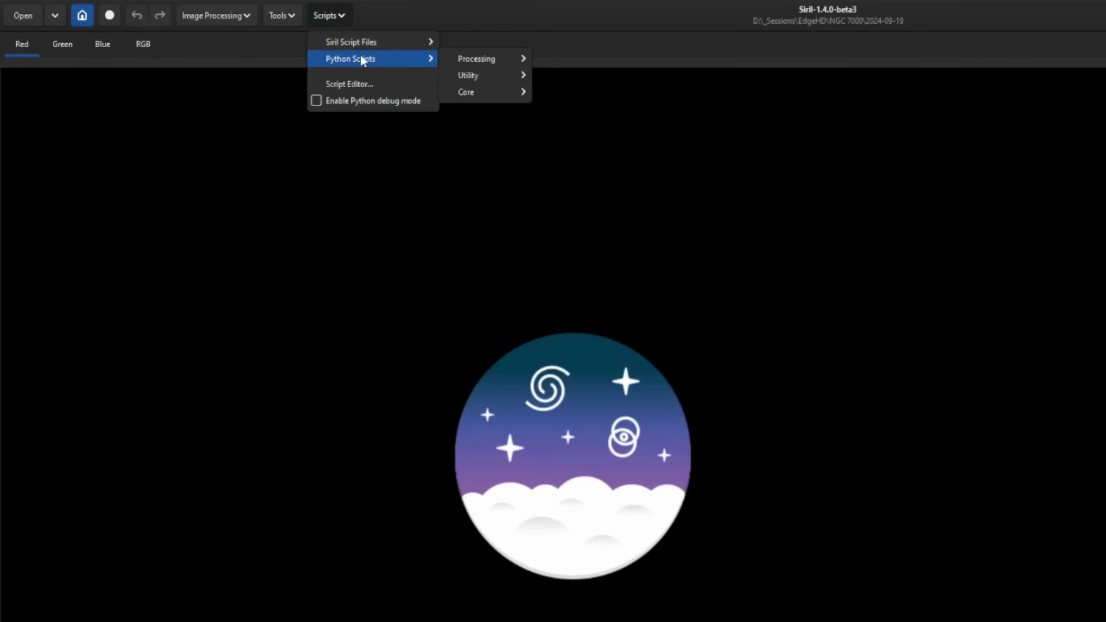
pyautogui.moveTo(467, 78)
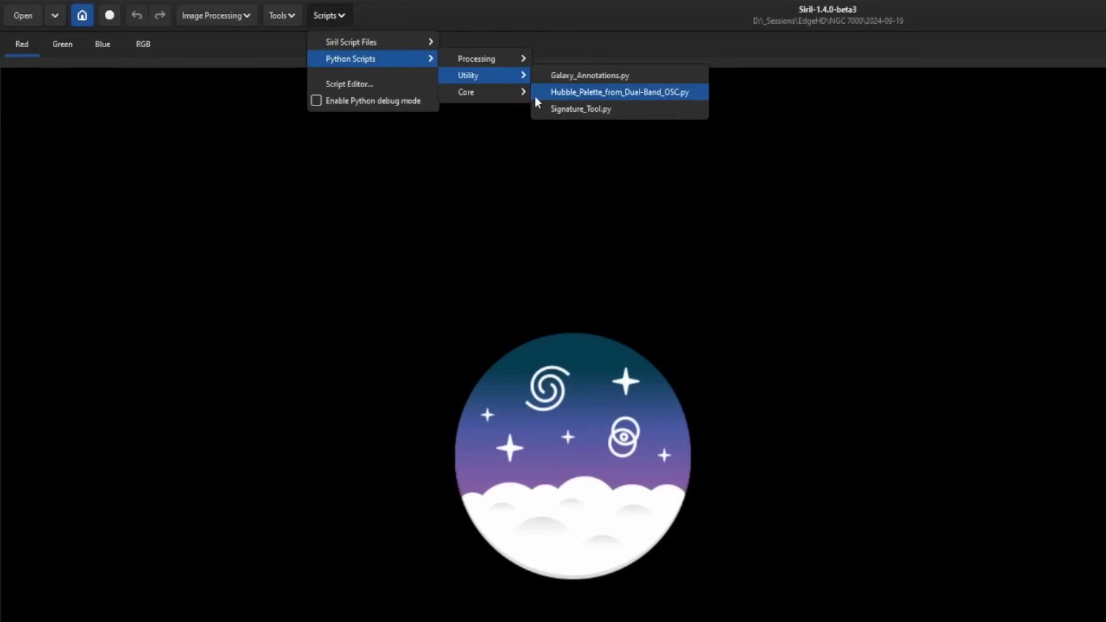
# - Open starless_result_28020s.fit and set the display mode to AutoStretch
pyautogui.click(696, 96)
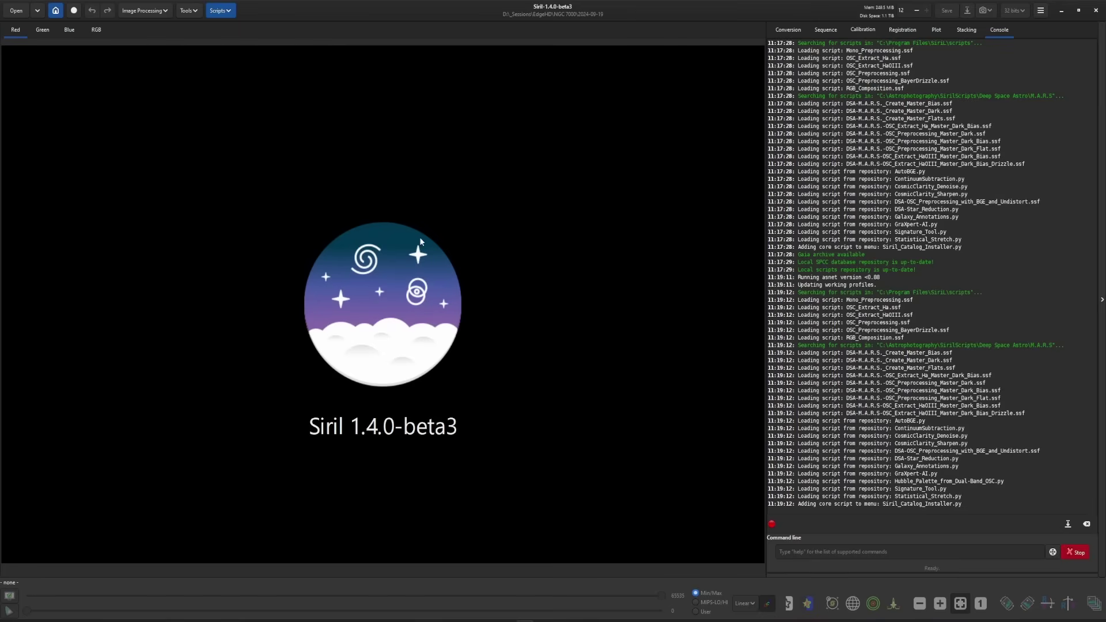
pyautogui.click(17, 13)
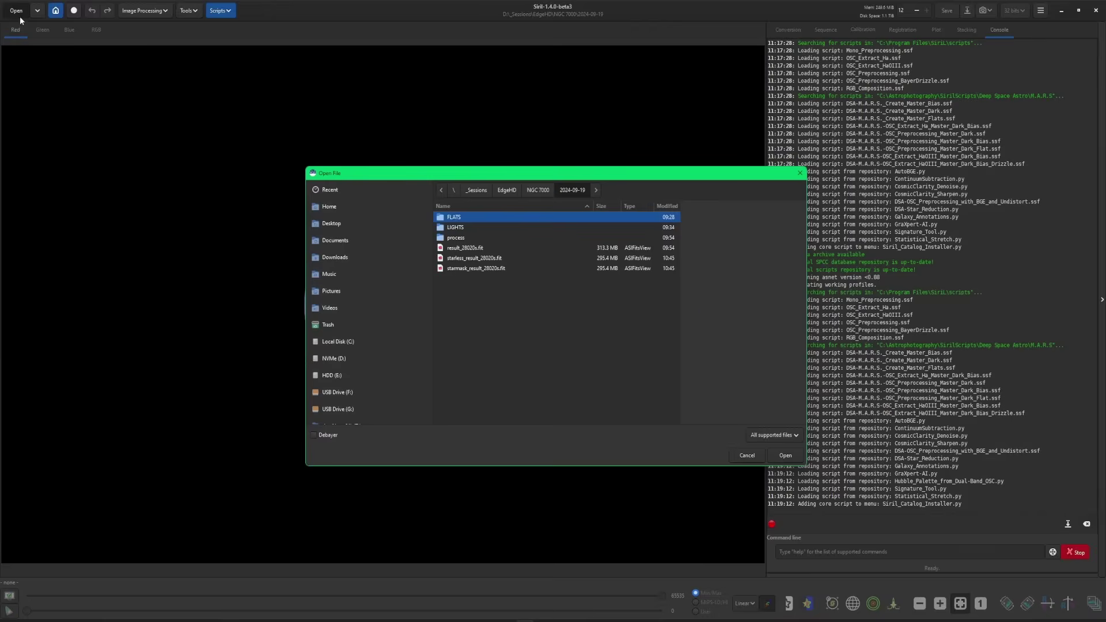
pyautogui.click(468, 249)
pyautogui.doubleClick(471, 258)
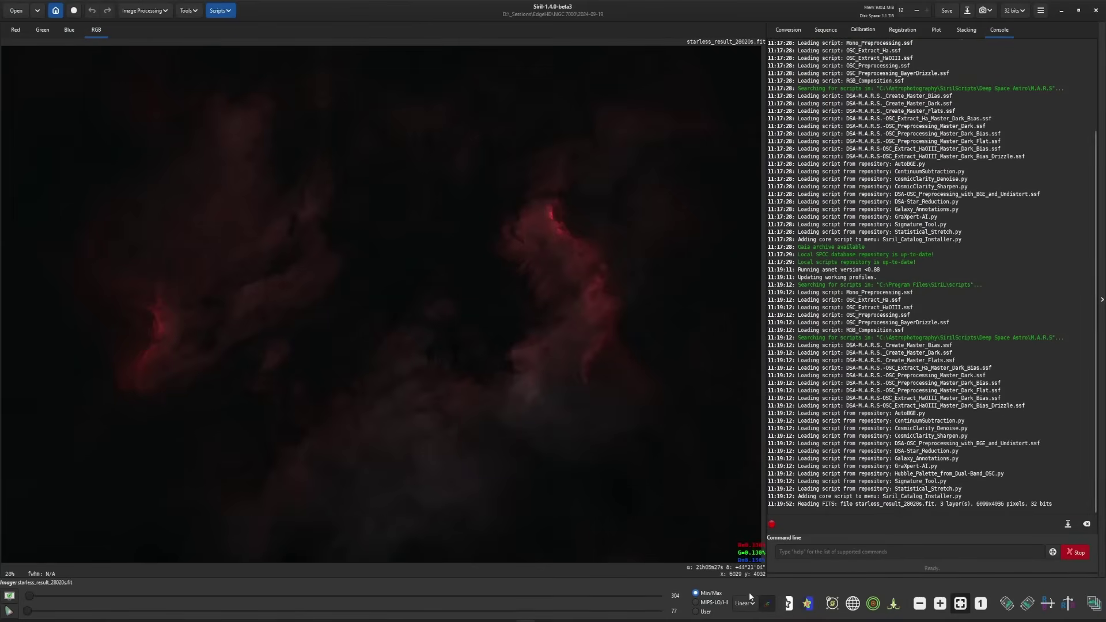
pyautogui.click(745, 604)
pyautogui.click(761, 573)
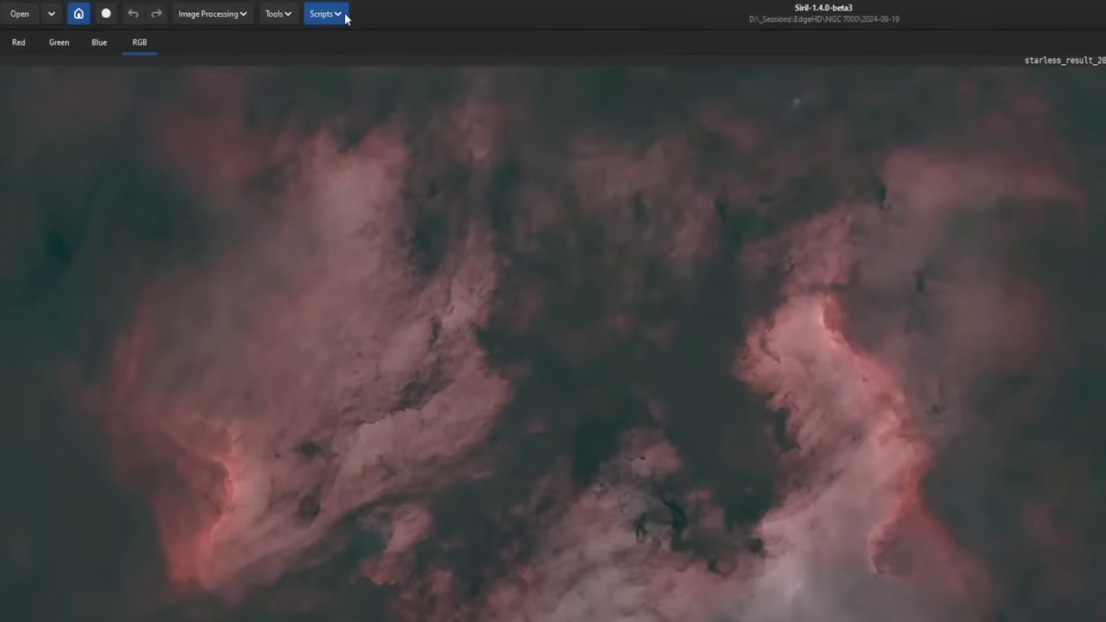
# - Run Hubble_Palette_from_Dual-Band_OSC.py from Scripts > Python Scripts > Utility
pyautogui.click(230, 10)
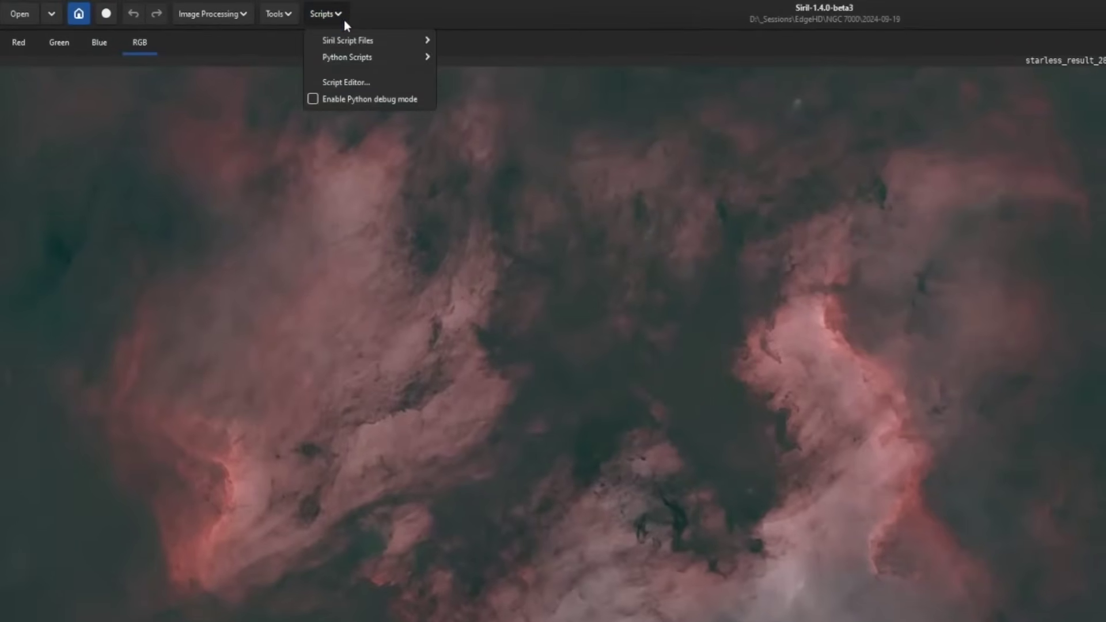
pyautogui.moveTo(357, 56)
pyautogui.moveTo(474, 77)
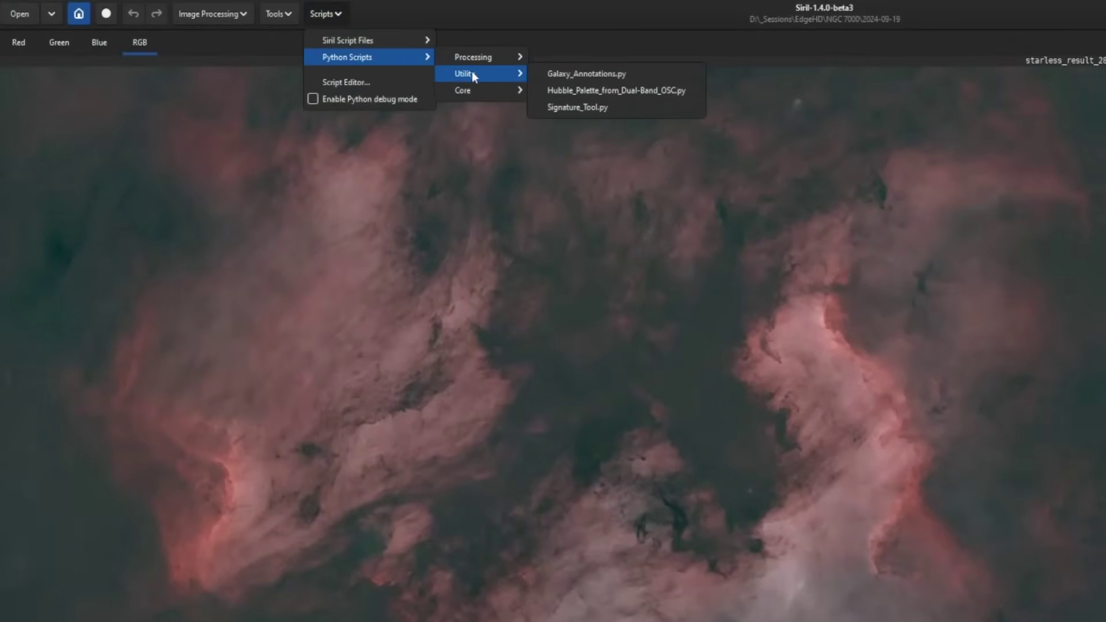
pyautogui.click(675, 92)
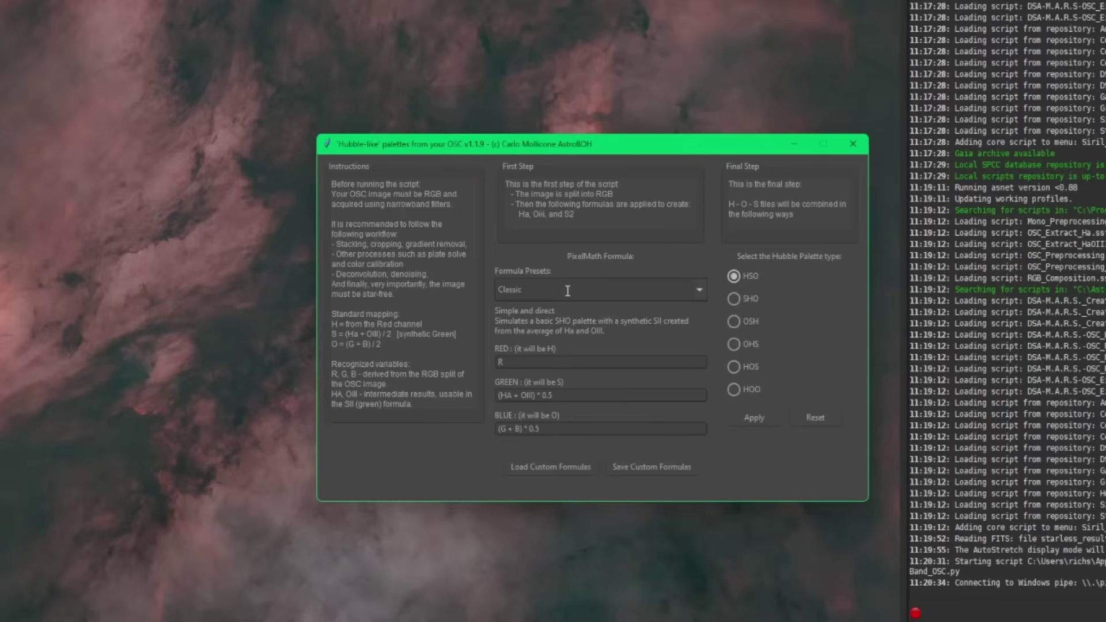
pyautogui.click(701, 292)
pyautogui.click(700, 293)
pyautogui.click(700, 295)
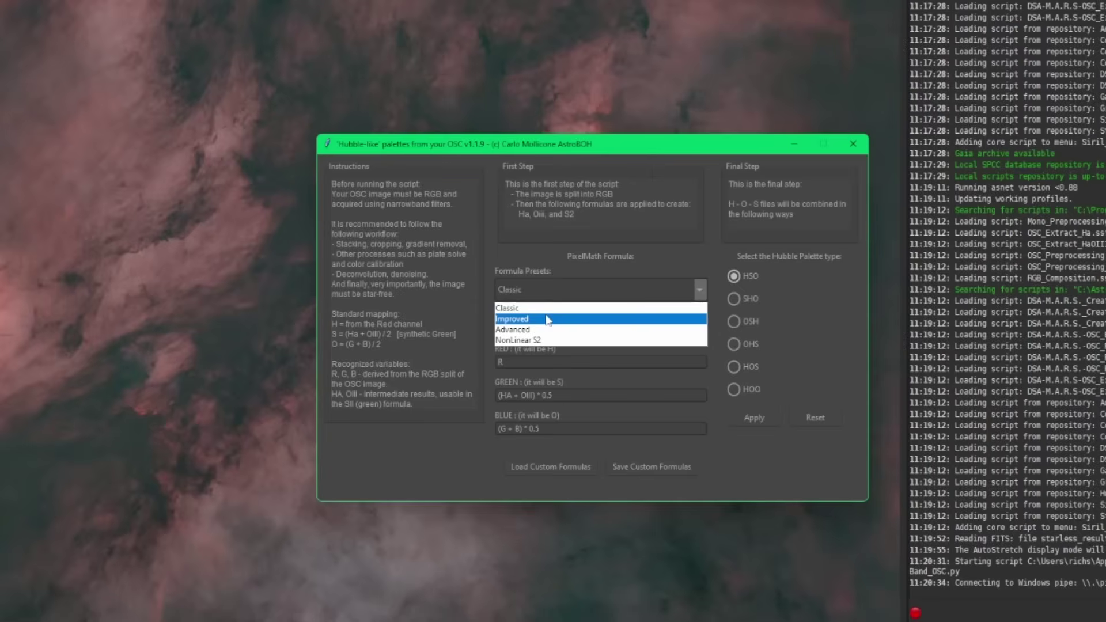
pyautogui.click(548, 320)
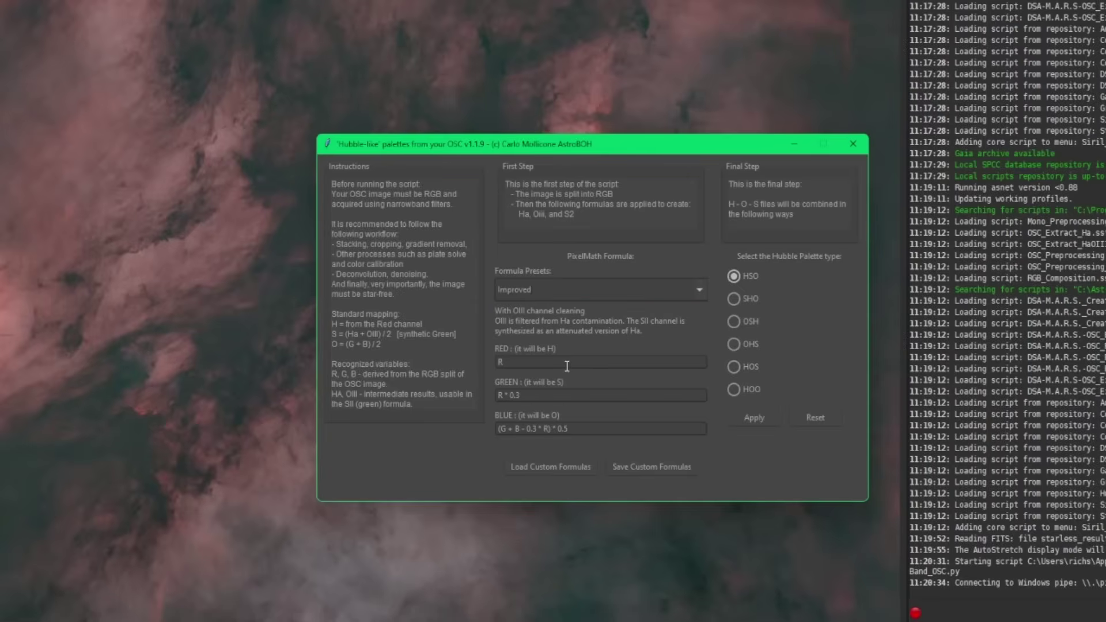
pyautogui.click(600, 290)
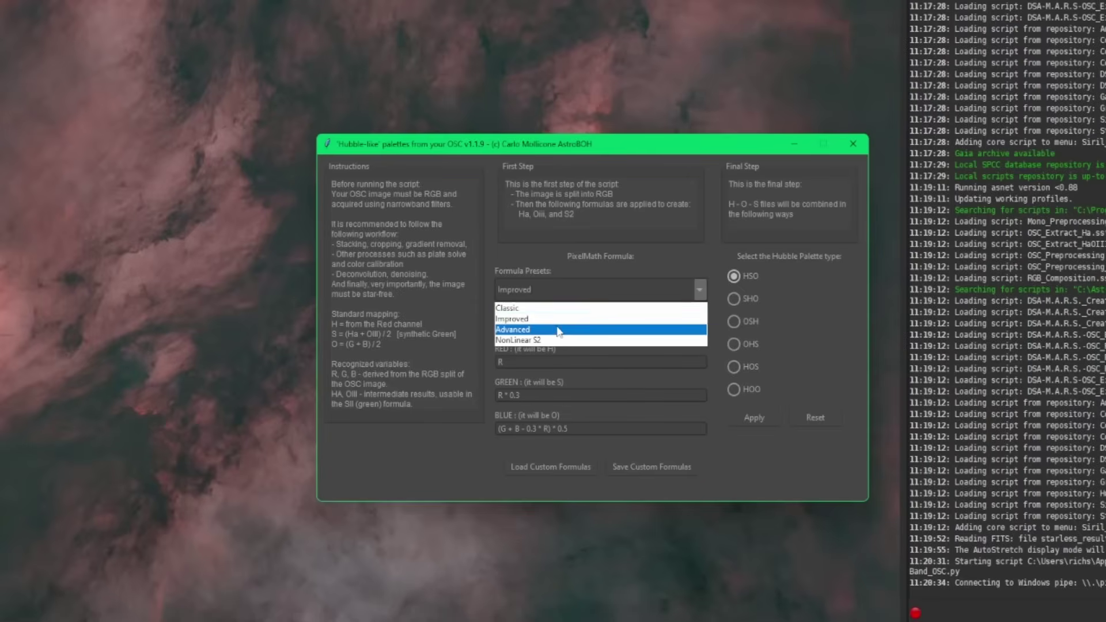
pyautogui.click(563, 329)
pyautogui.click(701, 290)
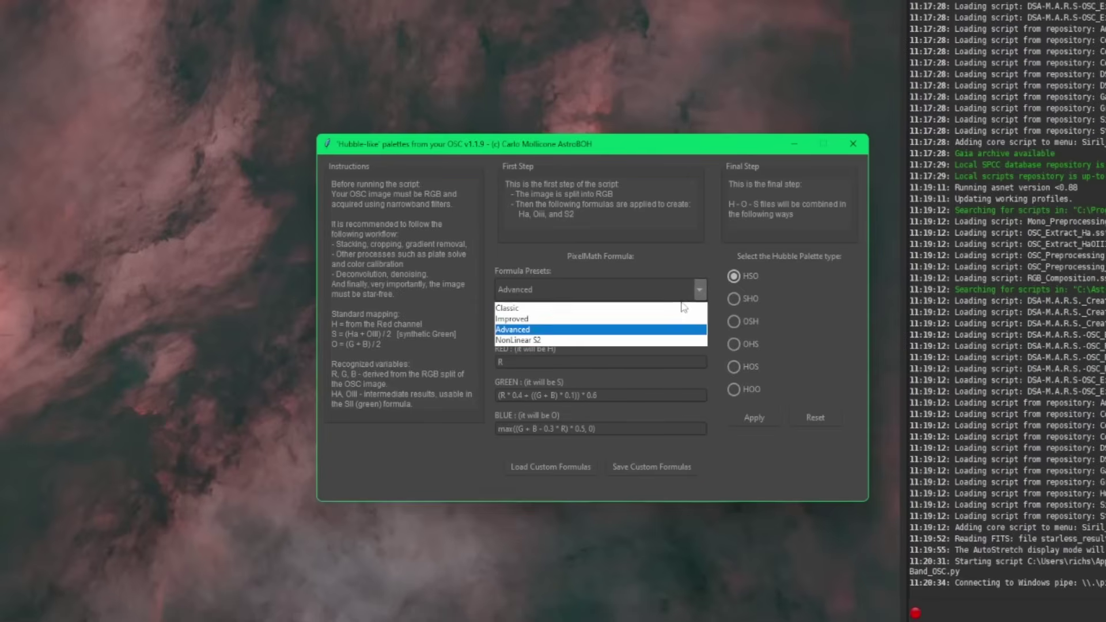
pyautogui.click(631, 306)
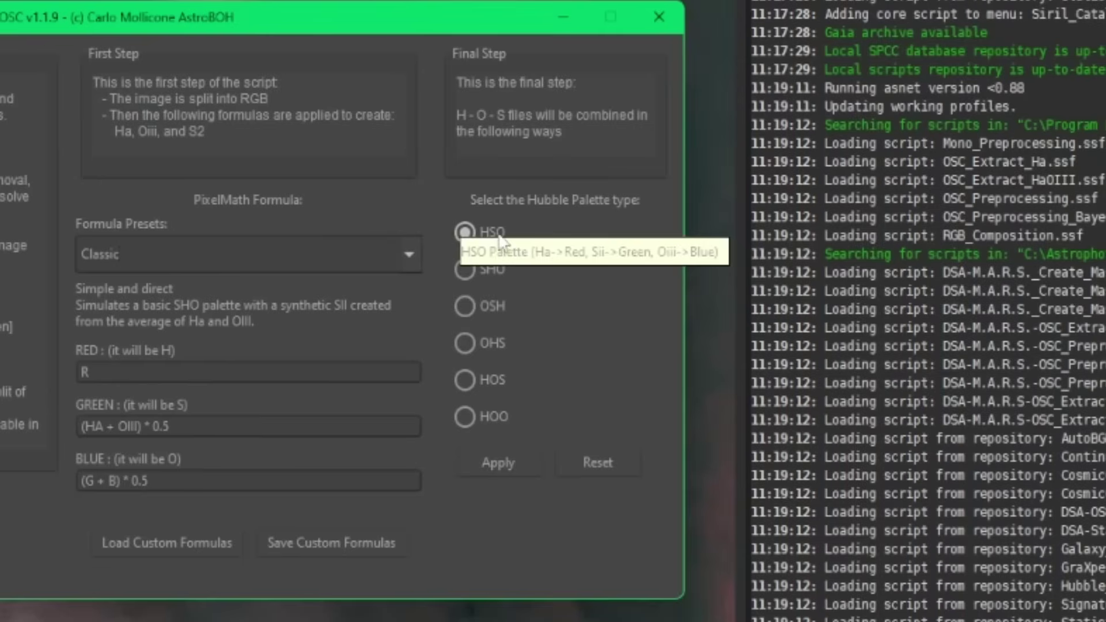
# - Generate HSO, SHO and OSH palette versions with the Classic formulas
pyautogui.click(516, 463)
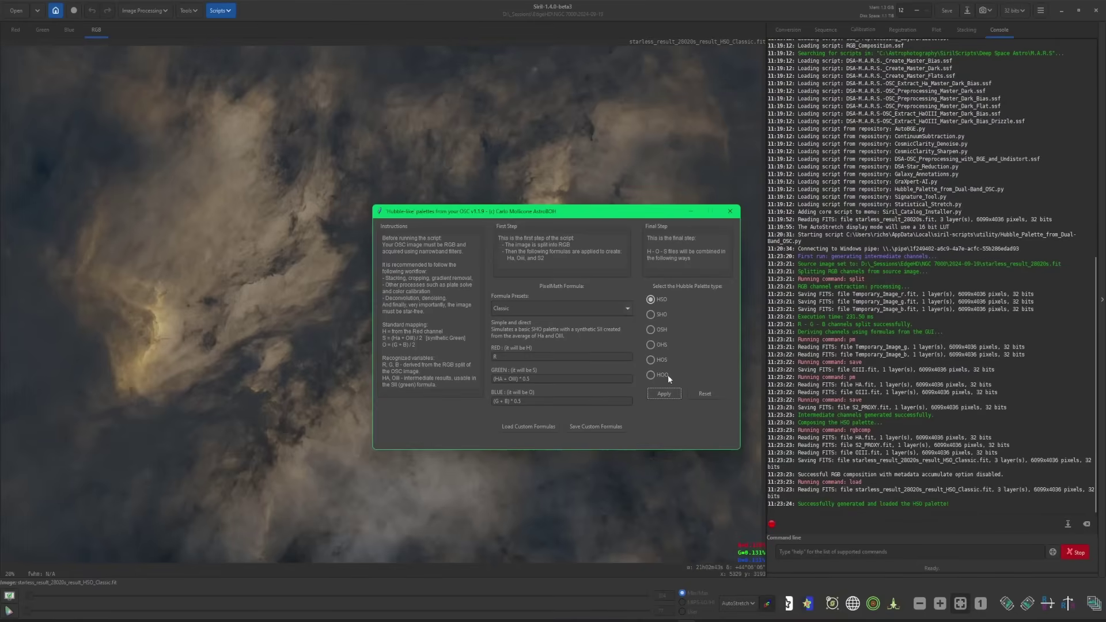
pyautogui.moveTo(576, 212); pyautogui.dragTo(910, 167)
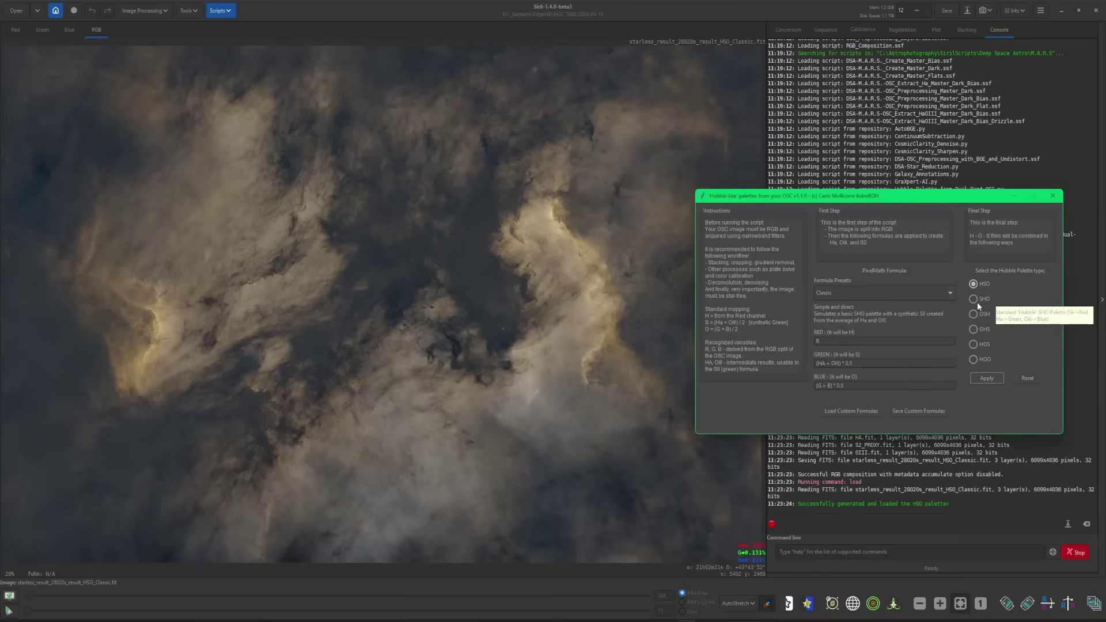
pyautogui.click(973, 300)
pyautogui.click(984, 378)
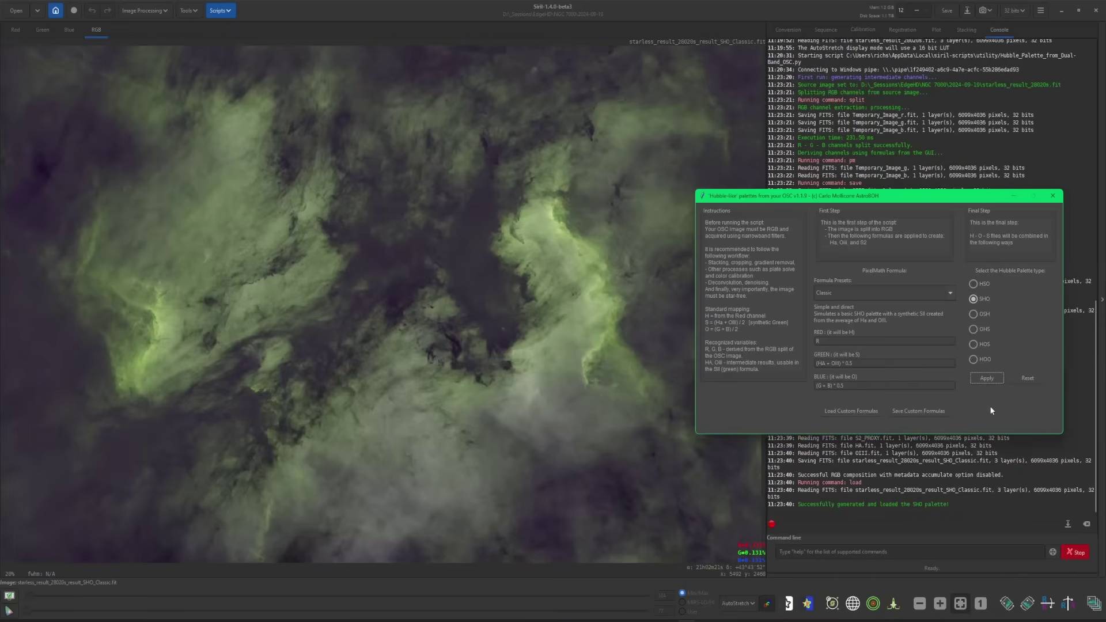
pyautogui.click(985, 315)
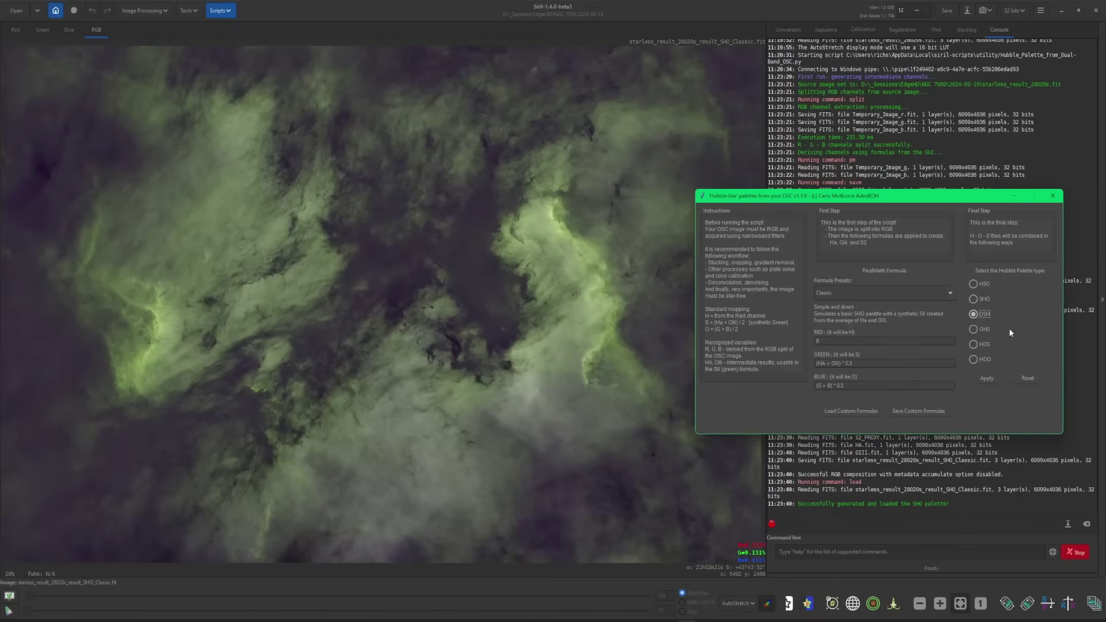
pyautogui.click(993, 378)
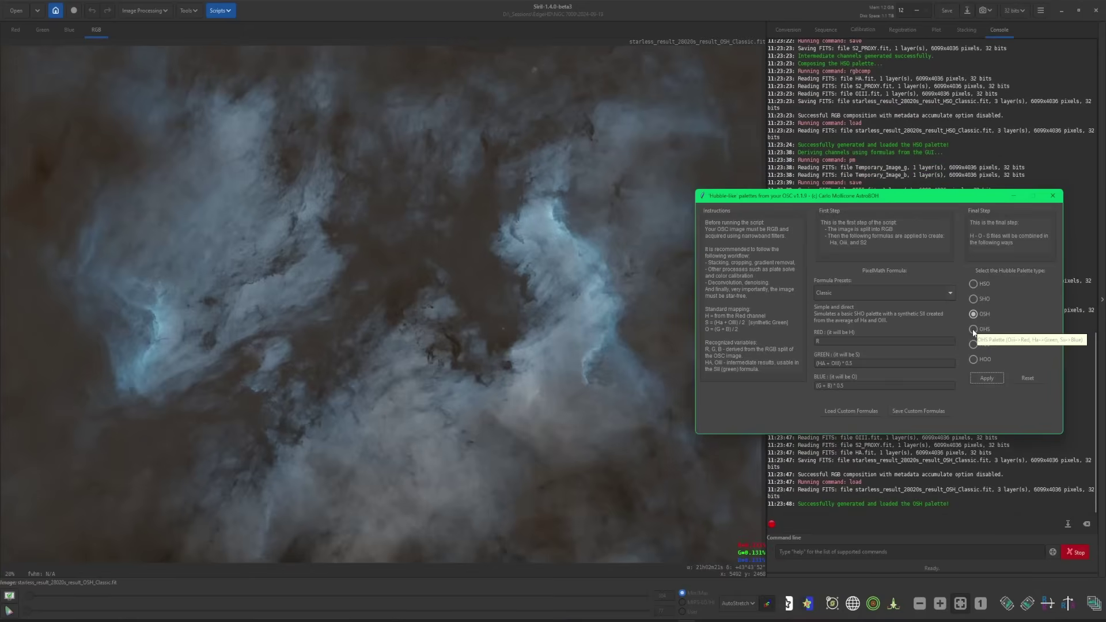
# - Generate the OHS, HOS and finally HOO palette versions
pyautogui.click(974, 331)
pyautogui.click(992, 381)
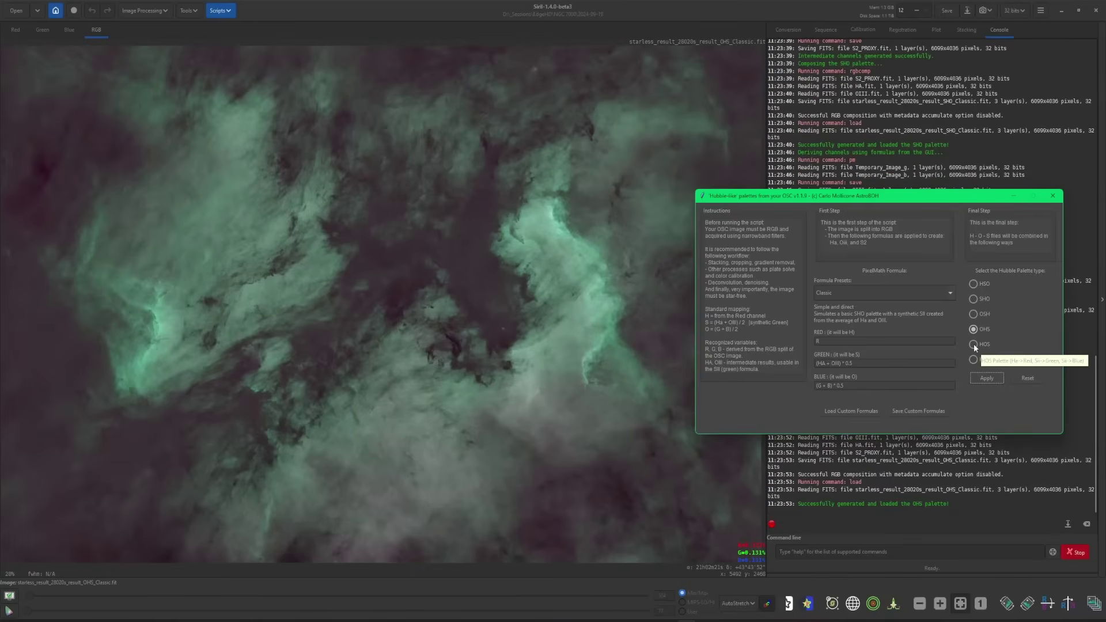
pyautogui.click(974, 344)
pyautogui.click(987, 380)
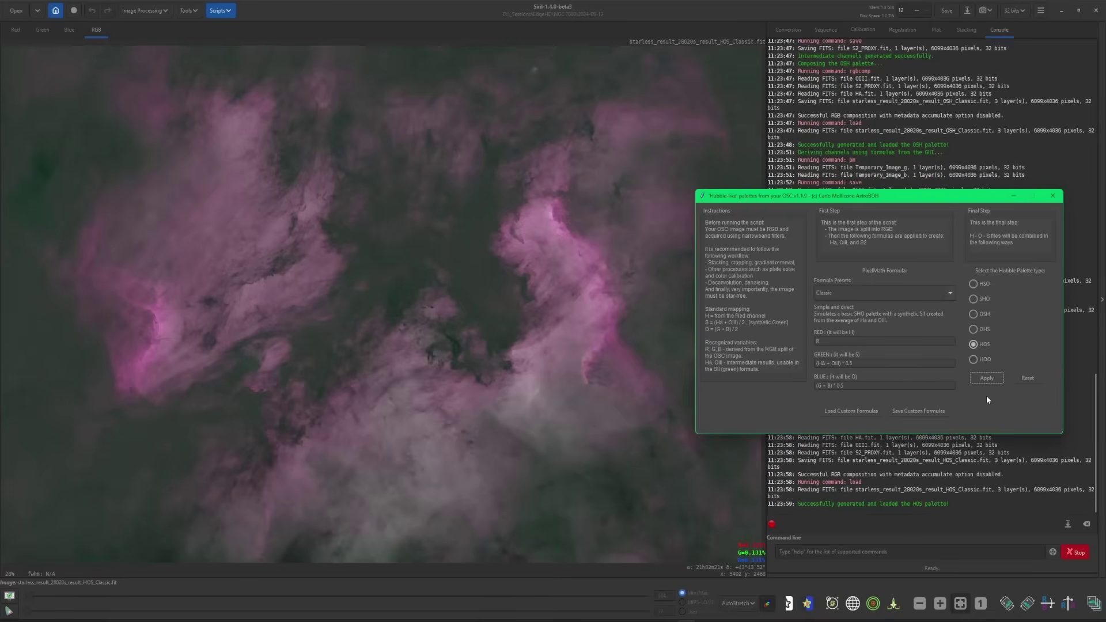
pyautogui.click(973, 359)
pyautogui.click(984, 379)
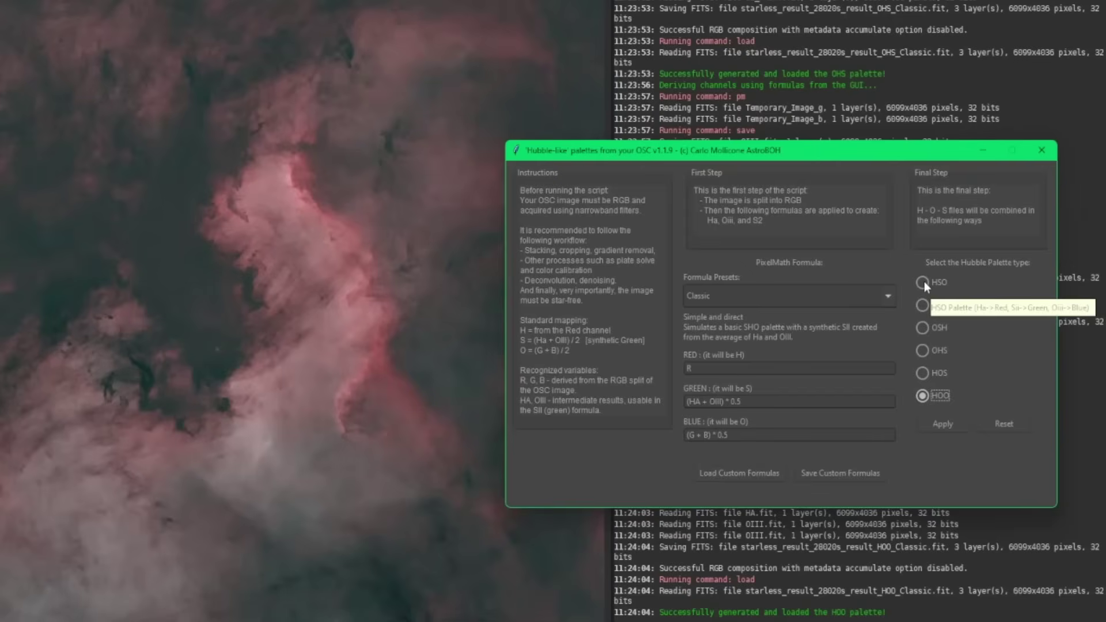
# - Generate HSO with the Classic formulas, then again with the Improved preset
pyautogui.click(922, 283)
pyautogui.click(947, 429)
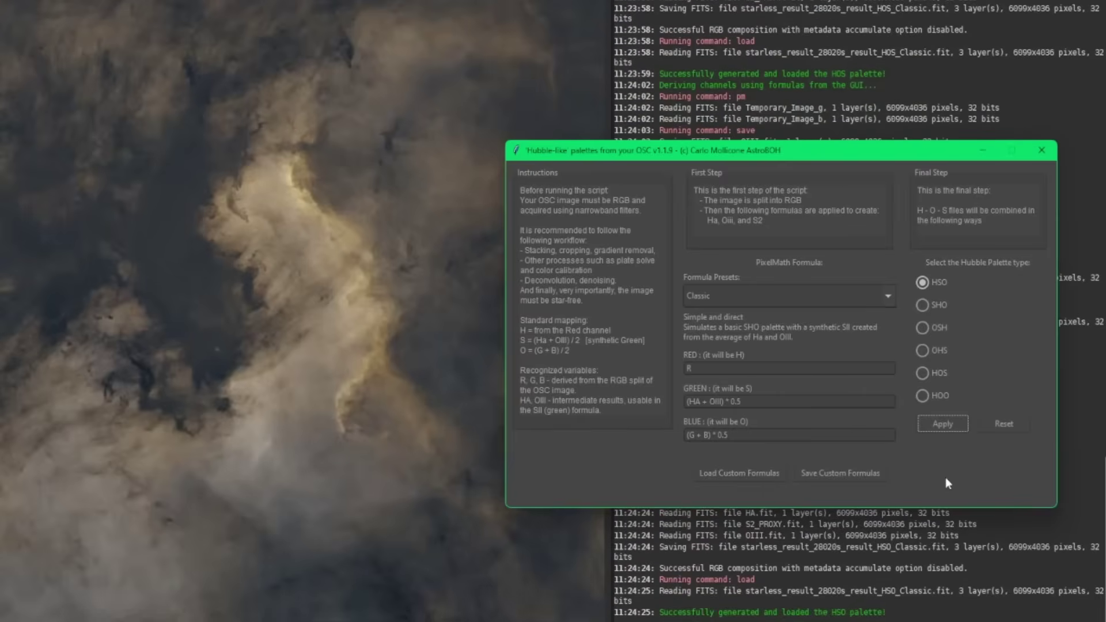
pyautogui.click(887, 293)
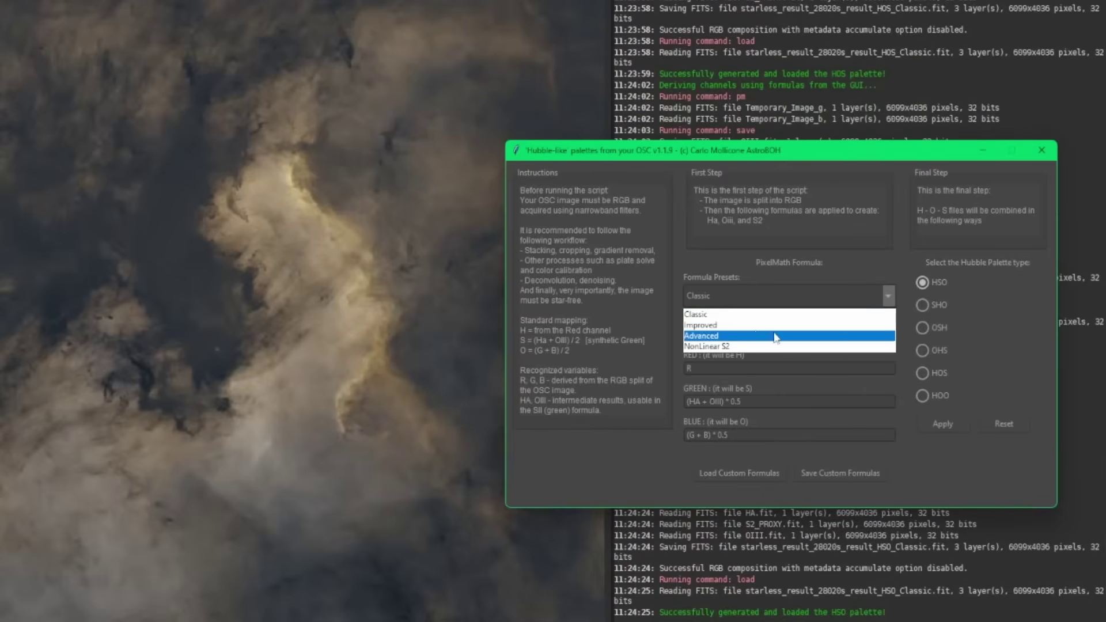
pyautogui.click(746, 325)
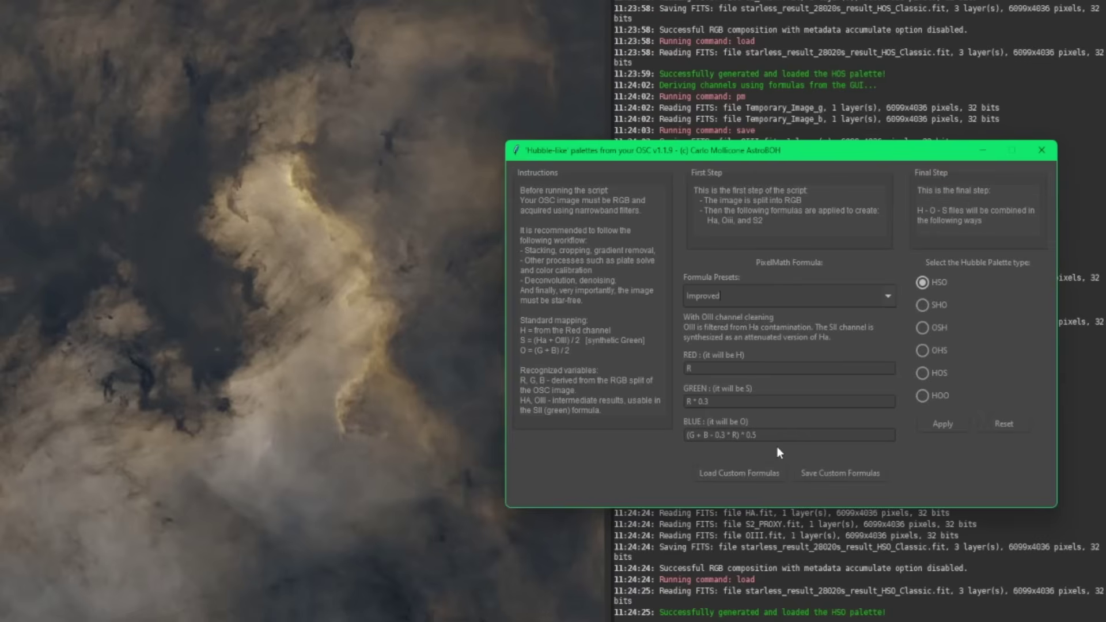
pyautogui.click(946, 427)
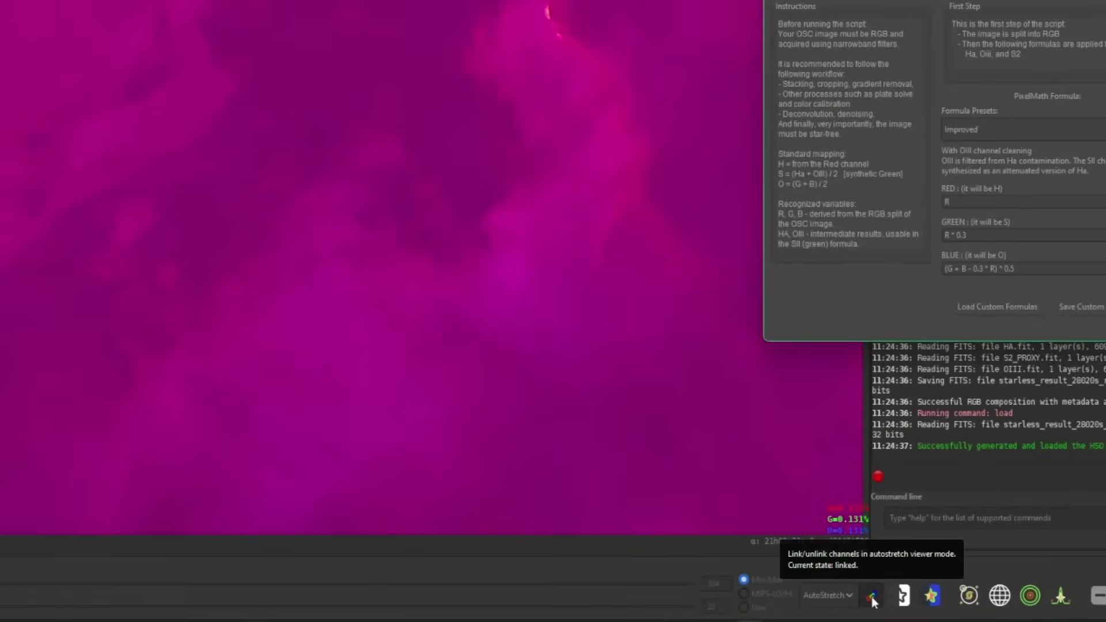
# - Unlink the channel stretch and regenerate HSO with the Classic formula preset
pyautogui.click(872, 597)
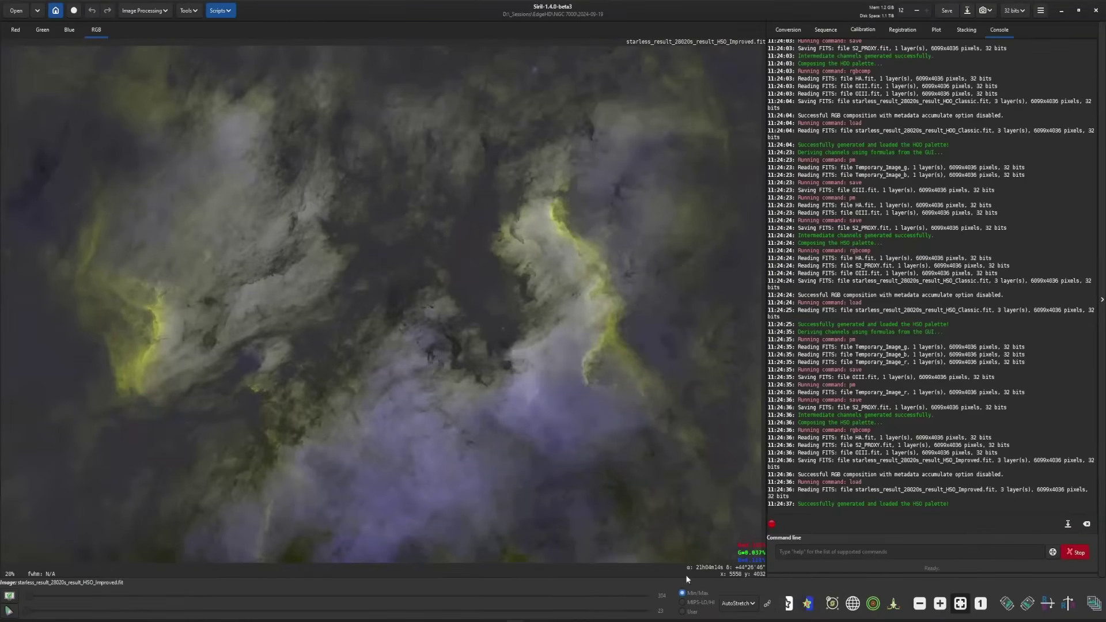
pyautogui.hotkey('alt', 'Tab')
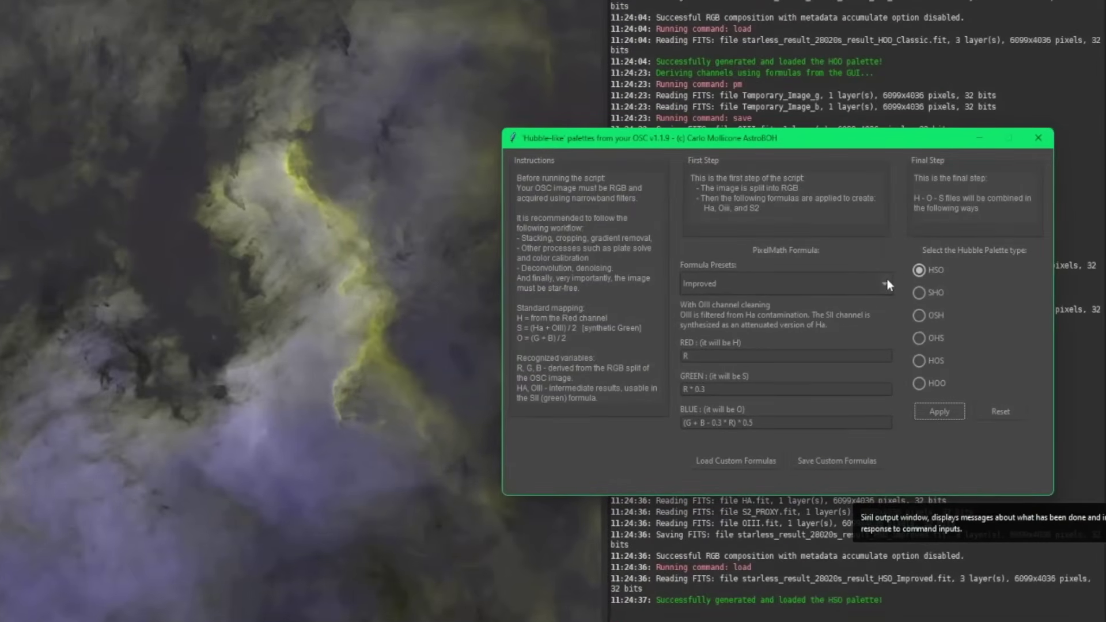
pyautogui.click(945, 288)
pyautogui.click(760, 301)
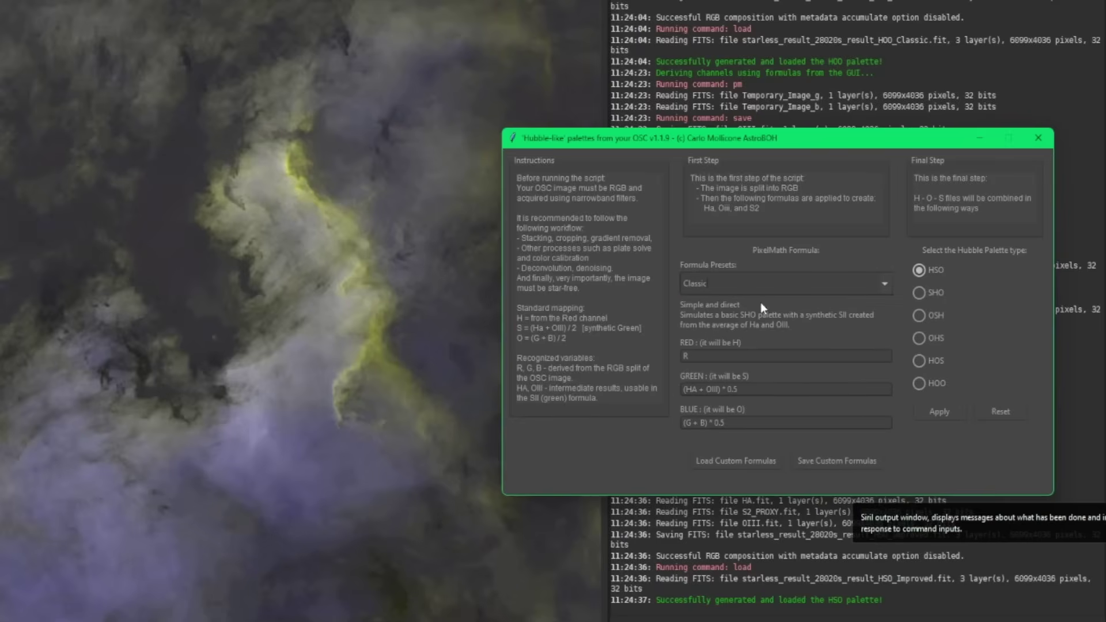
pyautogui.click(941, 413)
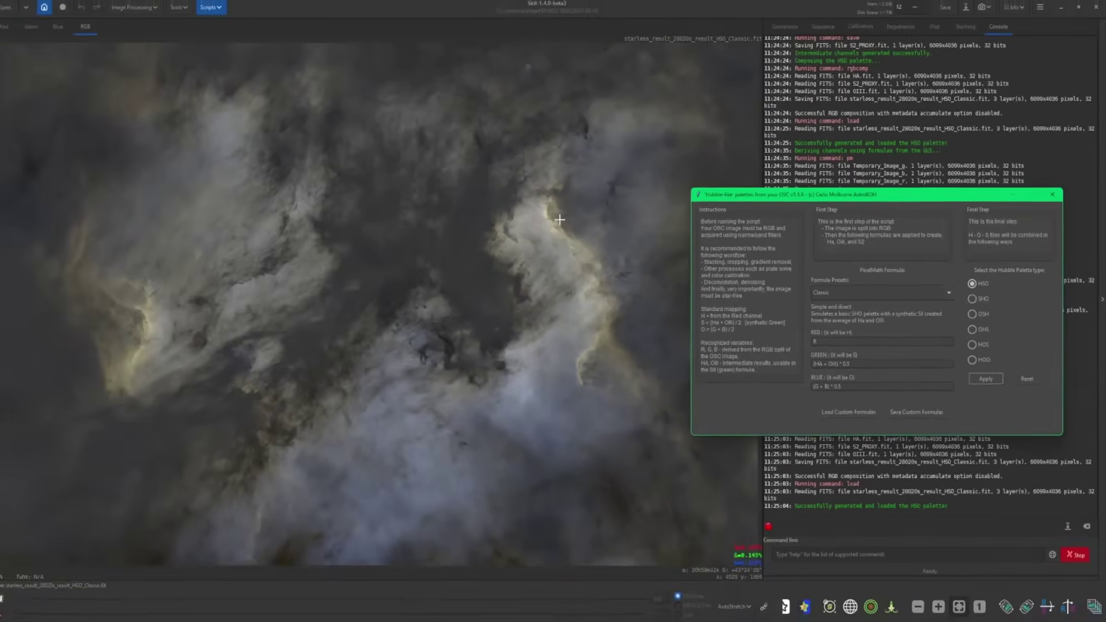
# - Regenerate the HSO palette with the Improved, then the Advanced formula presets
pyautogui.click(953, 294)
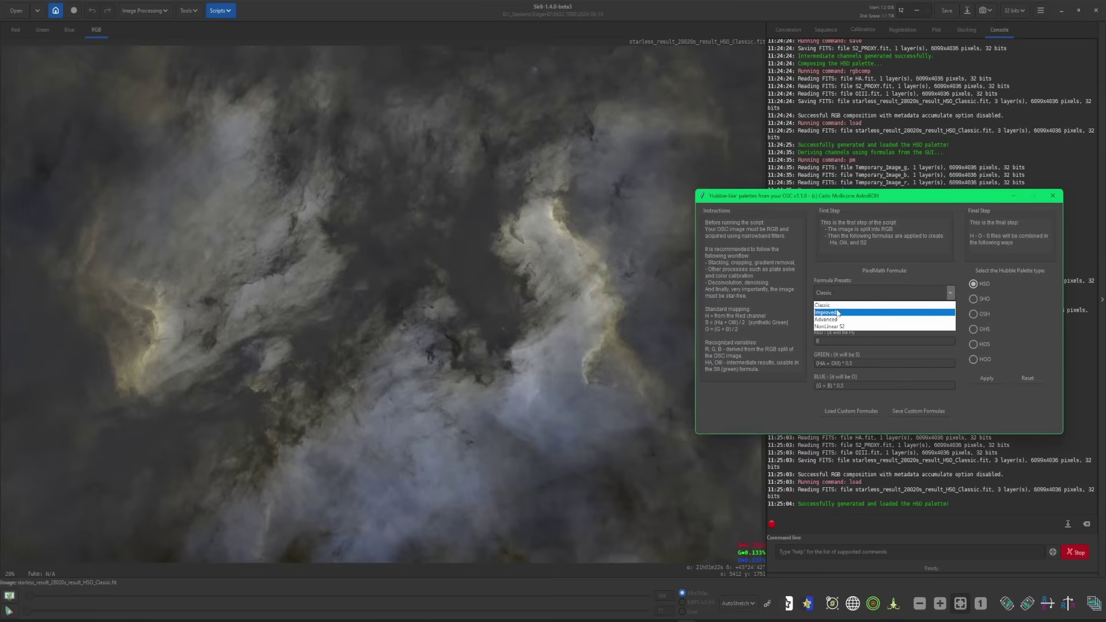
pyautogui.click(925, 313)
pyautogui.click(987, 378)
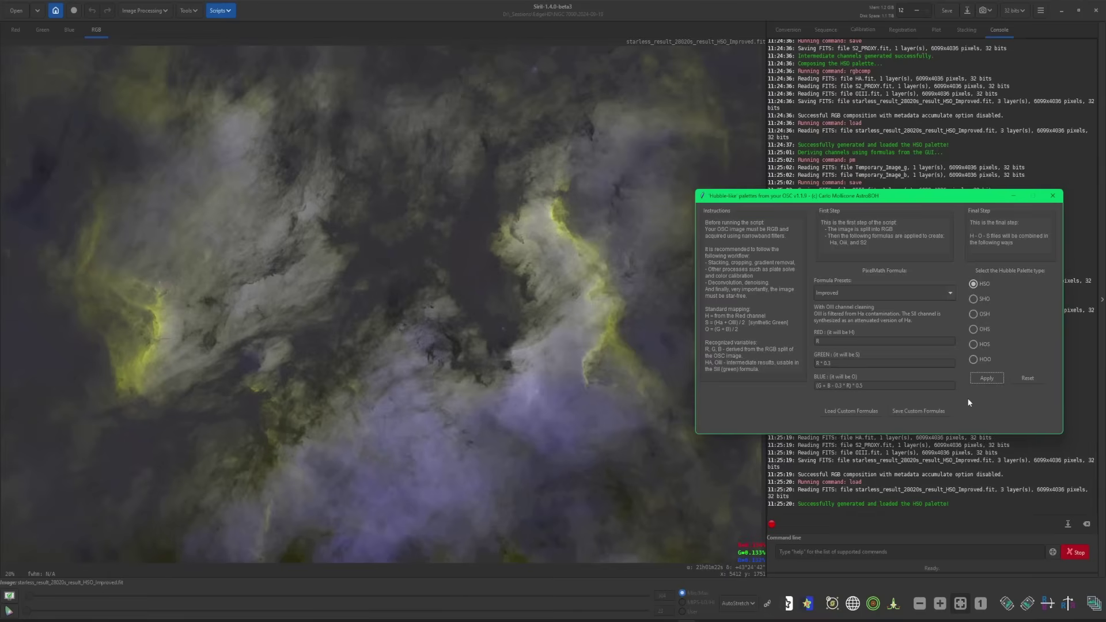
pyautogui.click(950, 293)
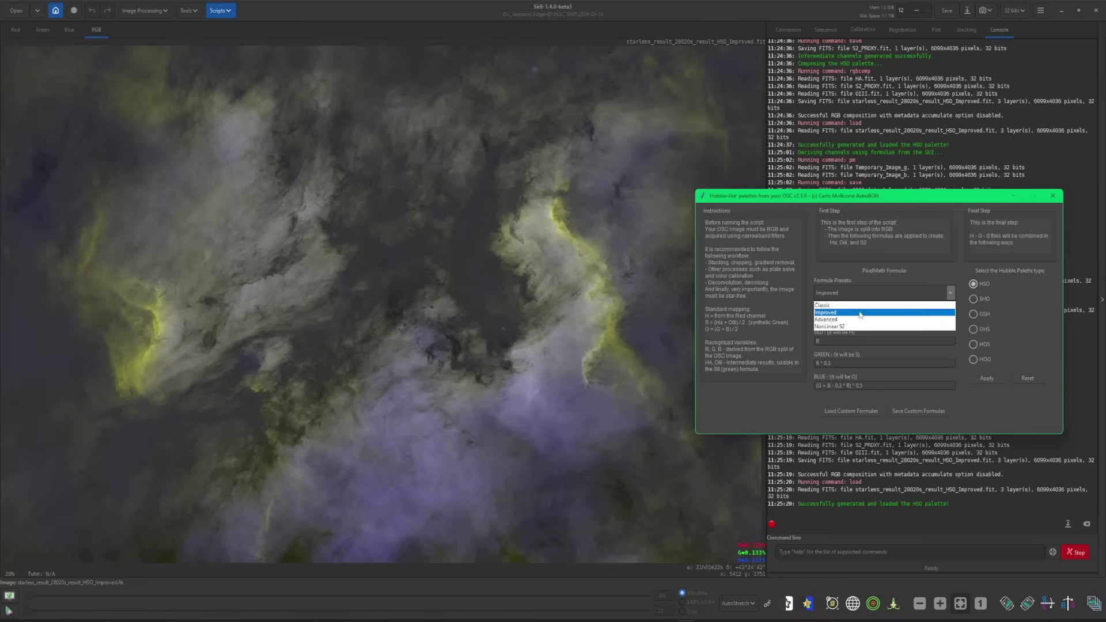
pyautogui.click(843, 322)
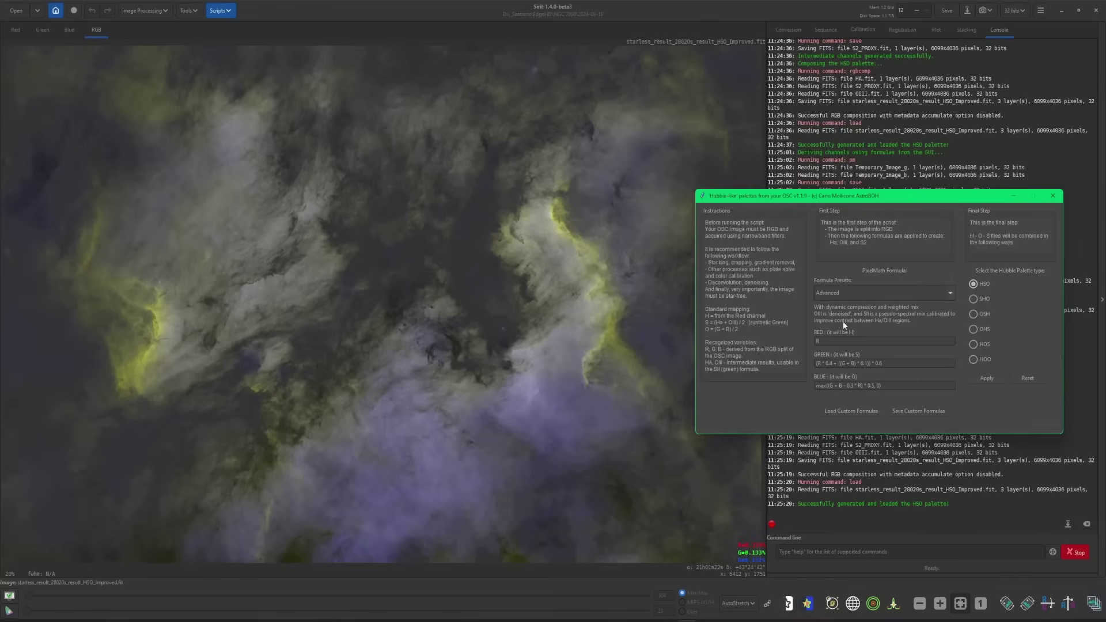
pyautogui.click(984, 378)
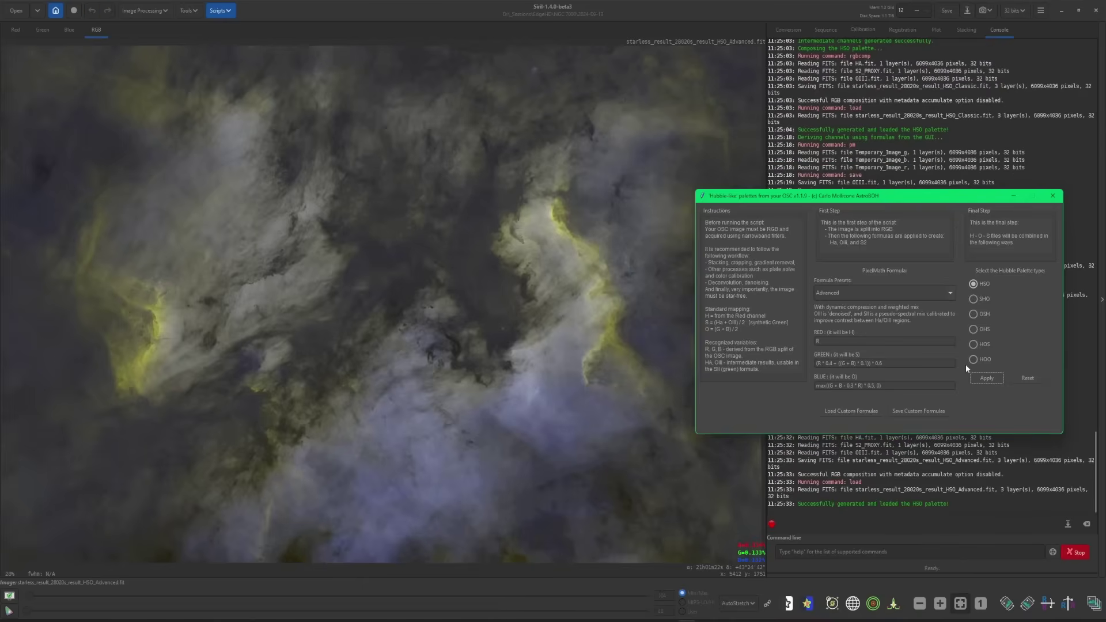
# - Regenerate HSO with the NonLinear S2 preset, then again with Improved
pyautogui.click(951, 294)
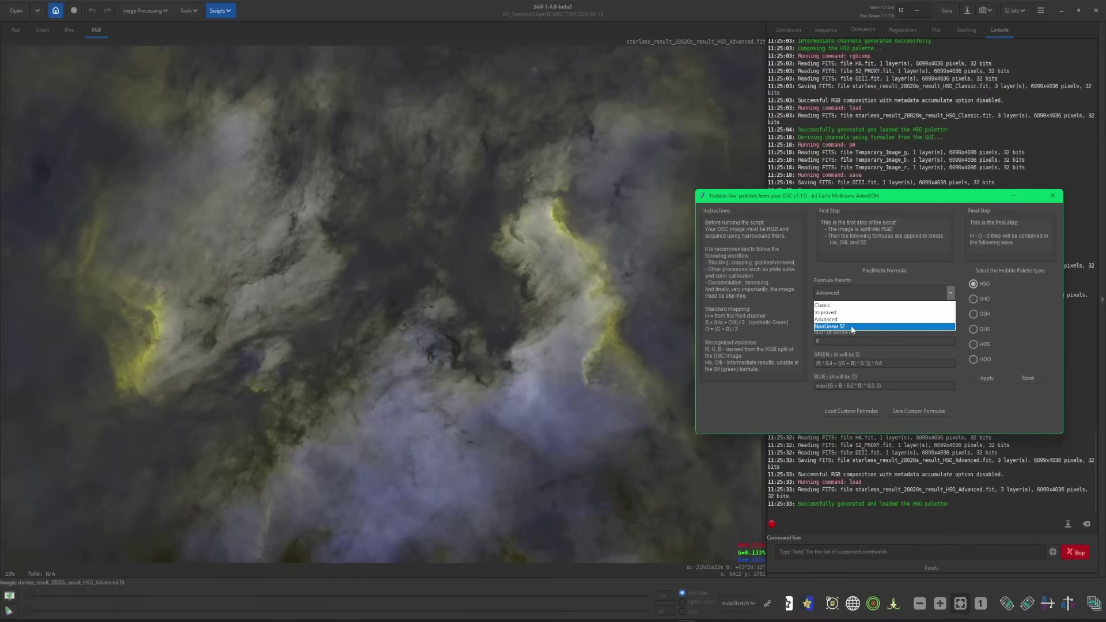
pyautogui.click(852, 327)
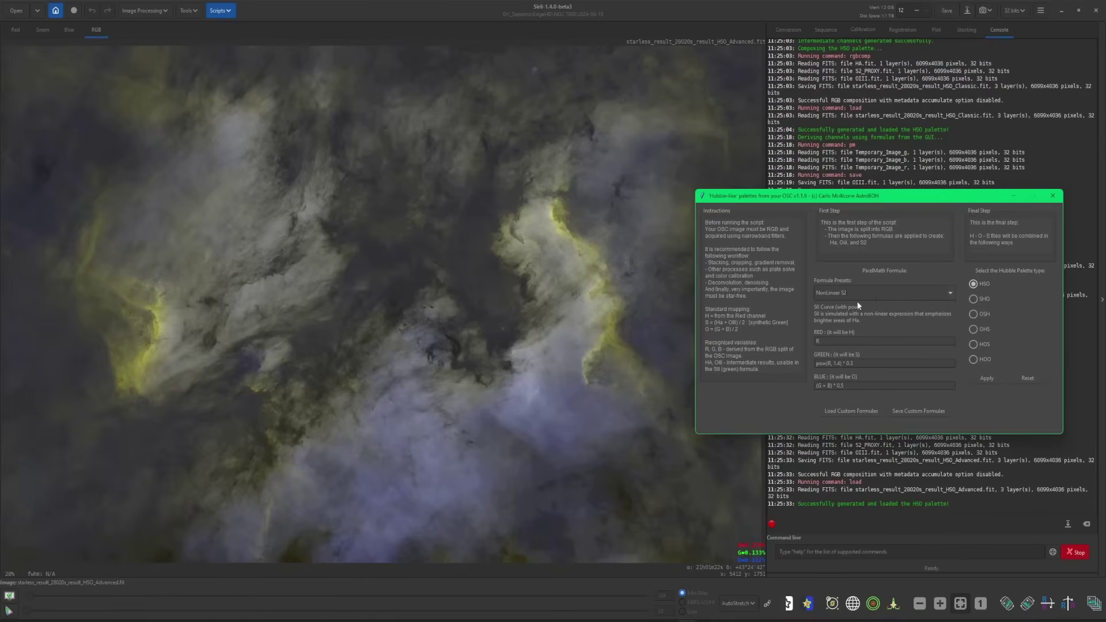
pyautogui.click(978, 377)
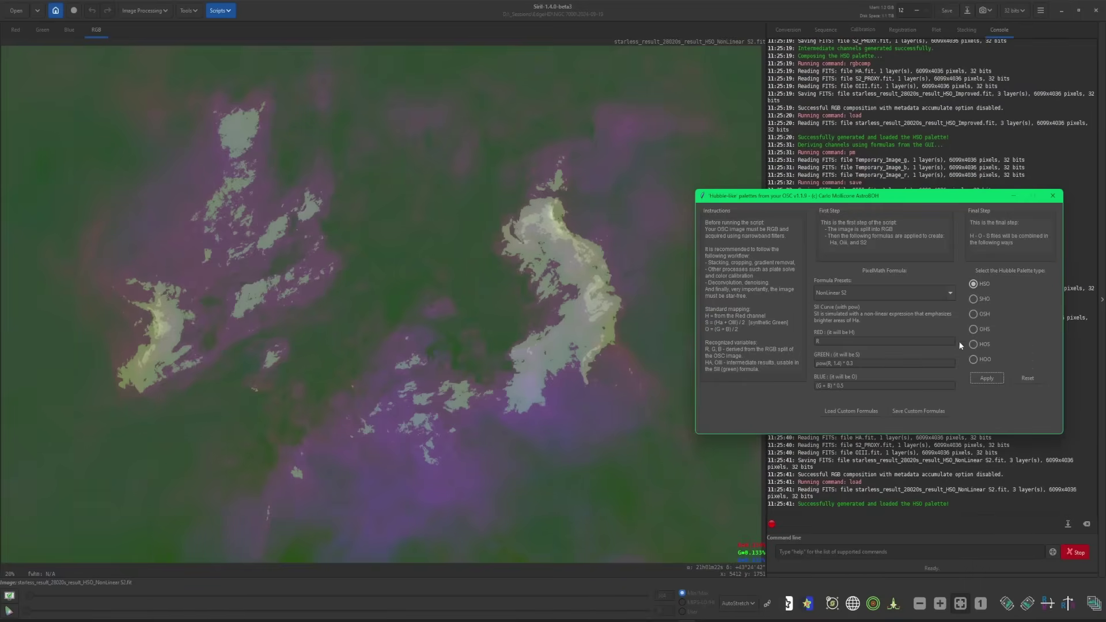
pyautogui.click(949, 295)
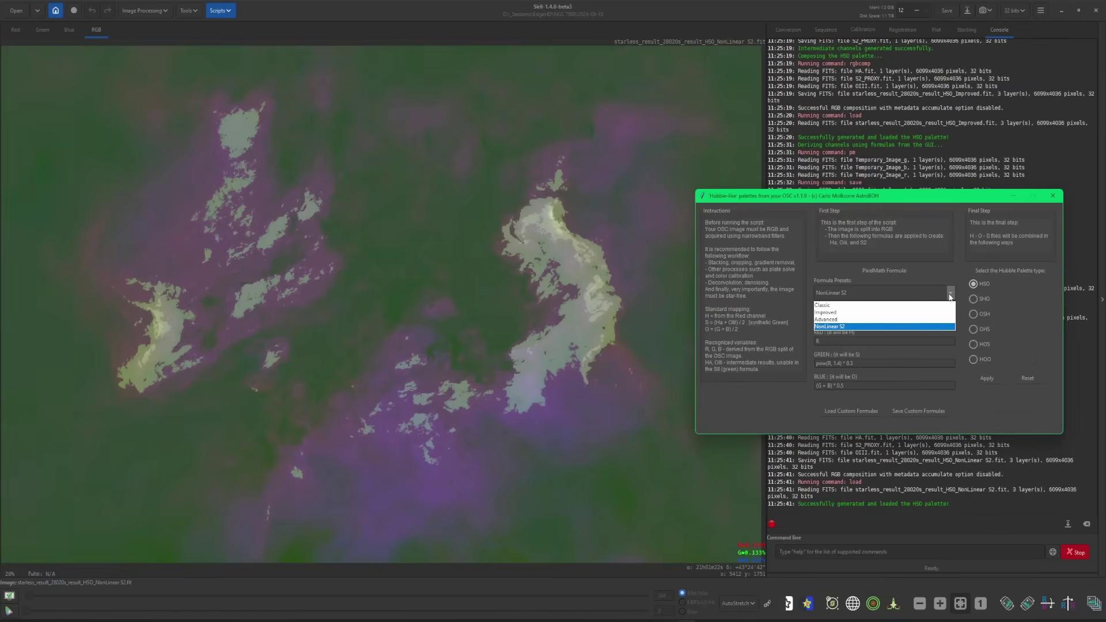
pyautogui.click(834, 313)
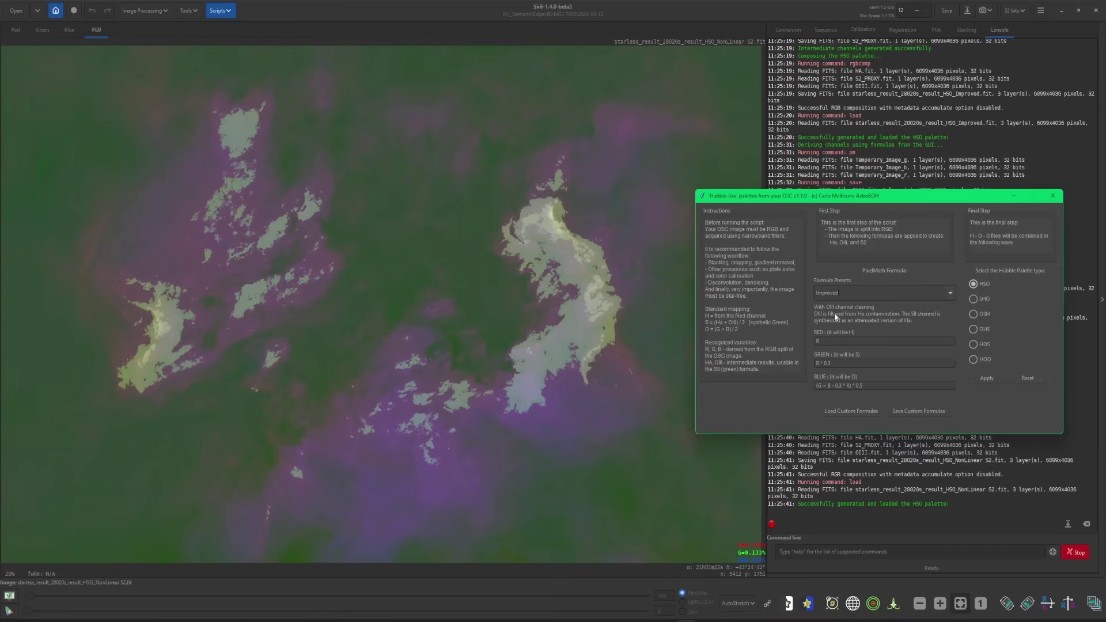
pyautogui.click(979, 375)
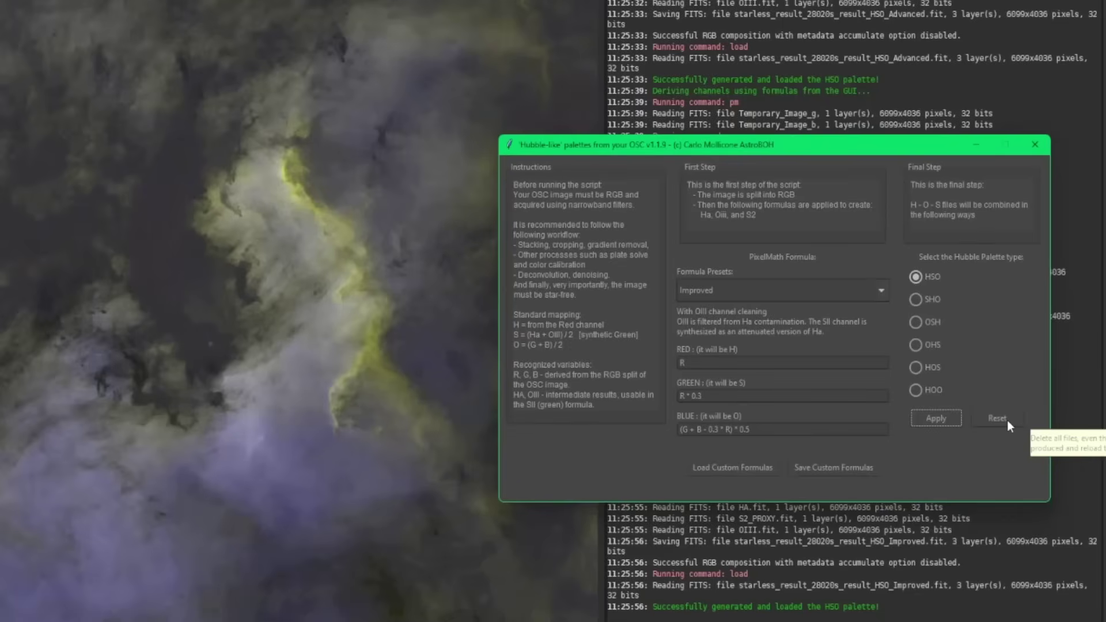
# - Reset the Hubble palette script and relink the preview's channel stretch
pyautogui.click(1008, 421)
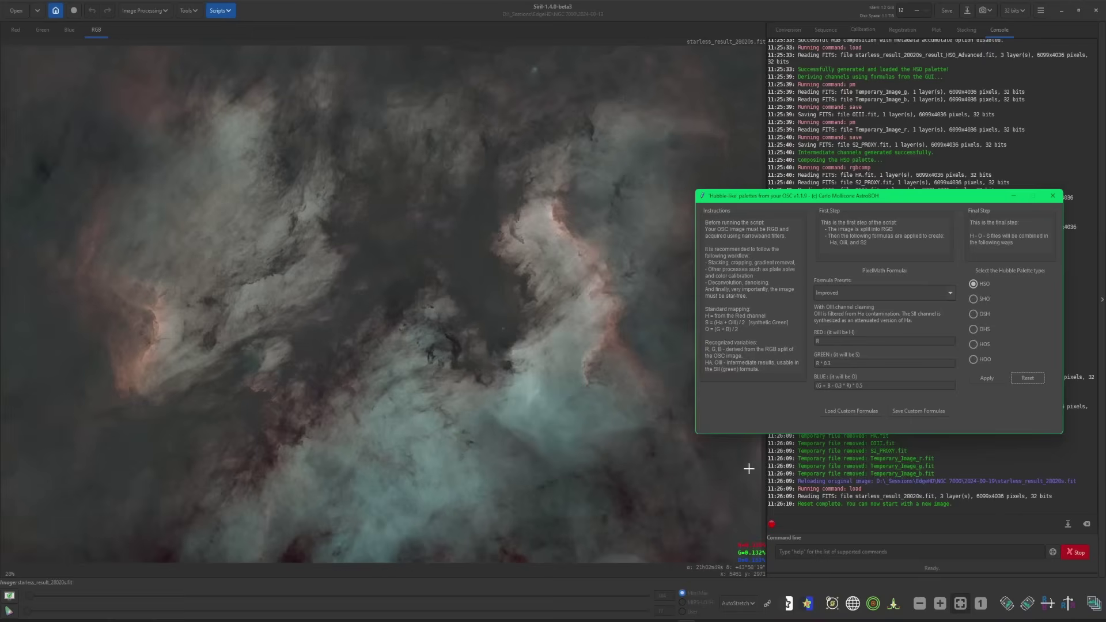
pyautogui.click(766, 606)
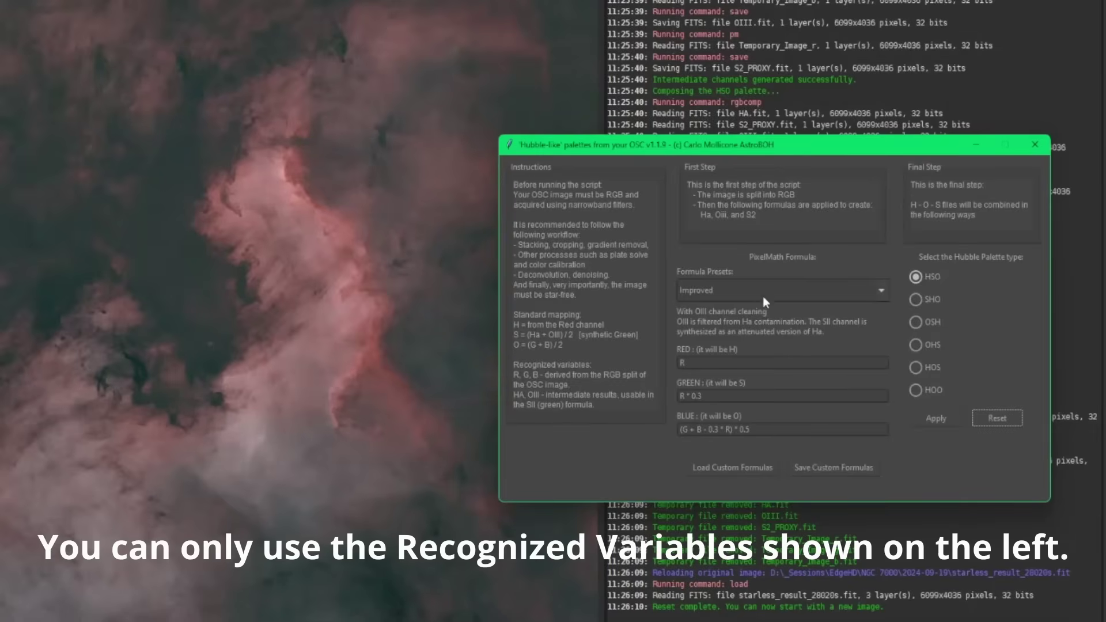
# - Save the current formulas as custom formulas and load them back
pyautogui.click(765, 429)
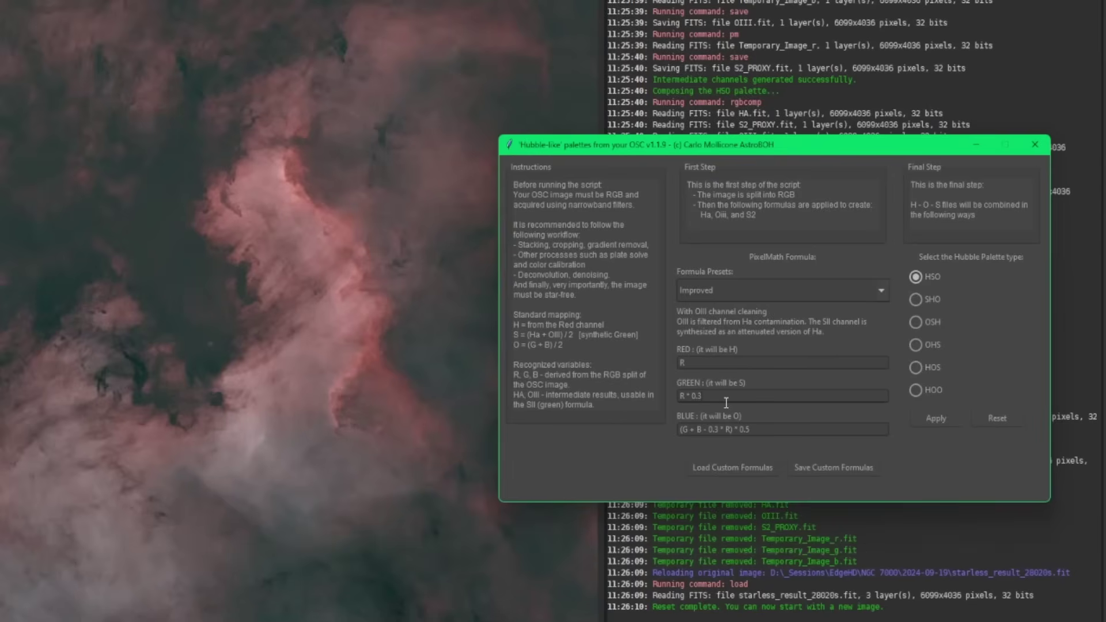
pyautogui.click(819, 471)
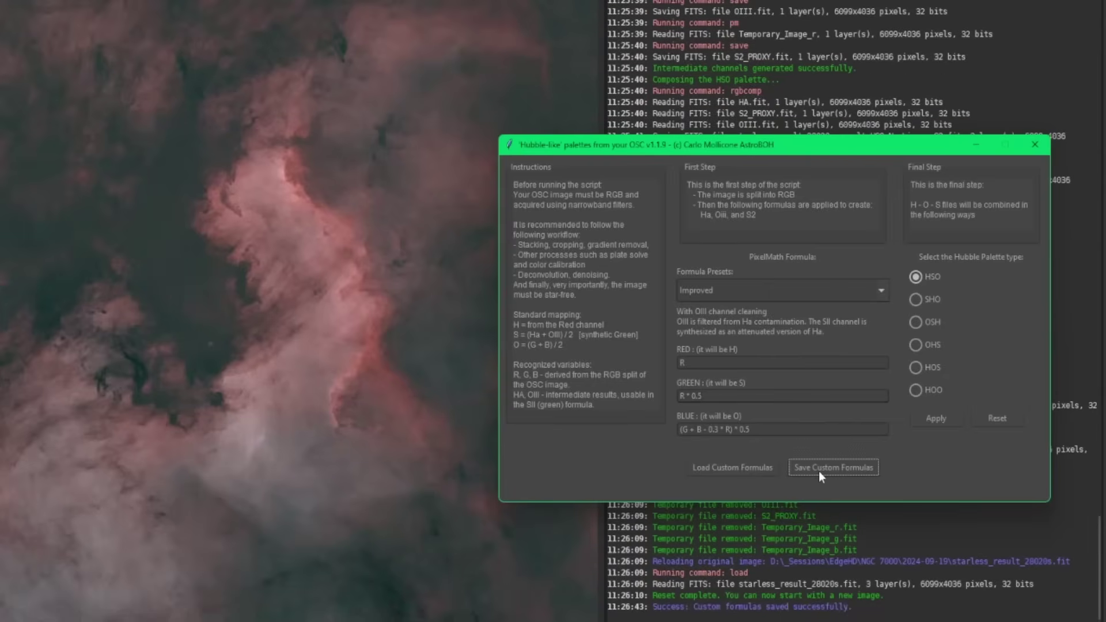
pyautogui.click(721, 466)
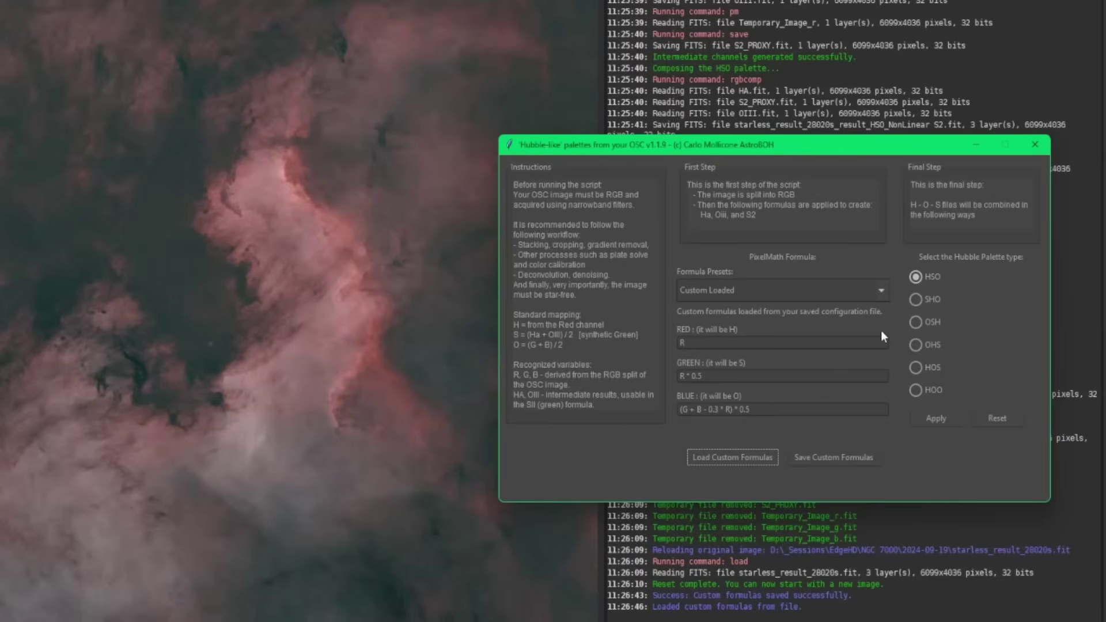
# - Generate HSO with the Improved preset, link the stretch, and close the script
pyautogui.click(881, 291)
pyautogui.click(778, 317)
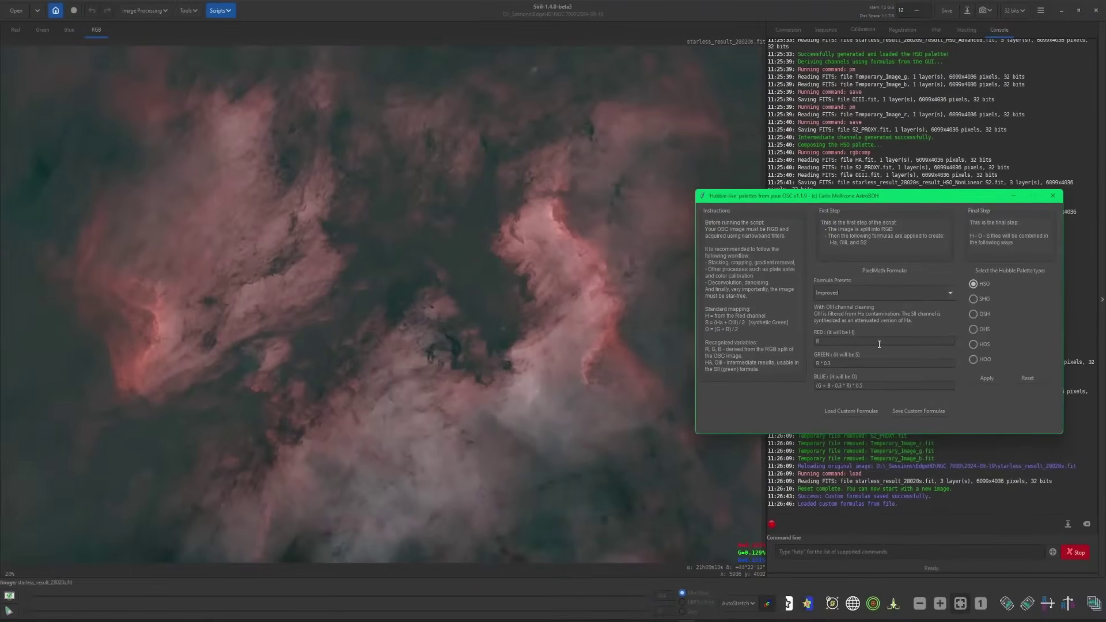
pyautogui.click(987, 378)
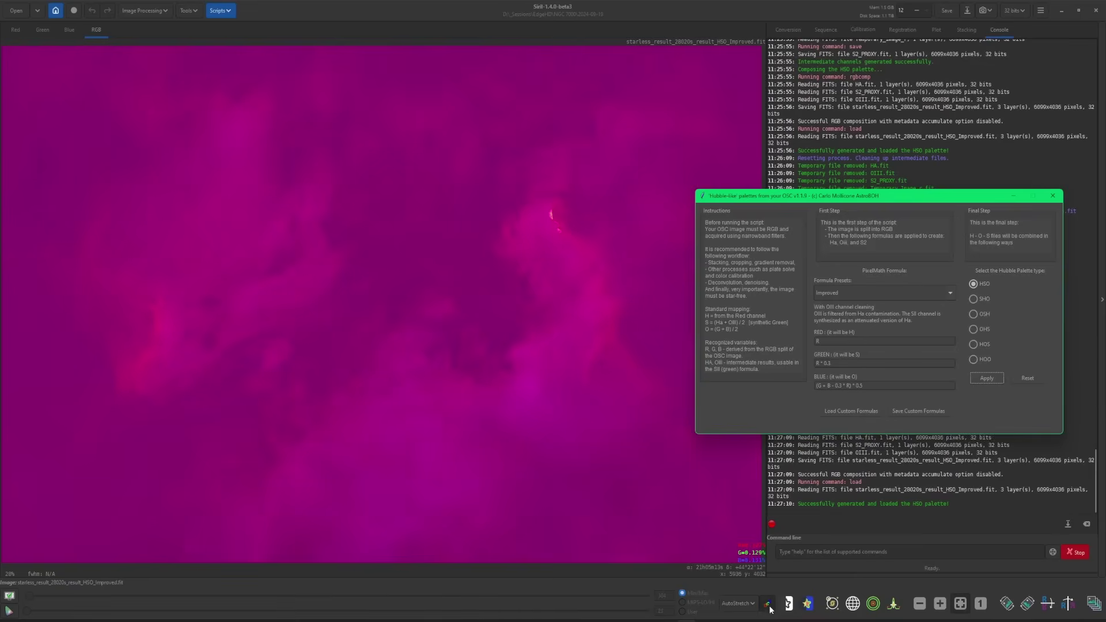
pyautogui.click(769, 605)
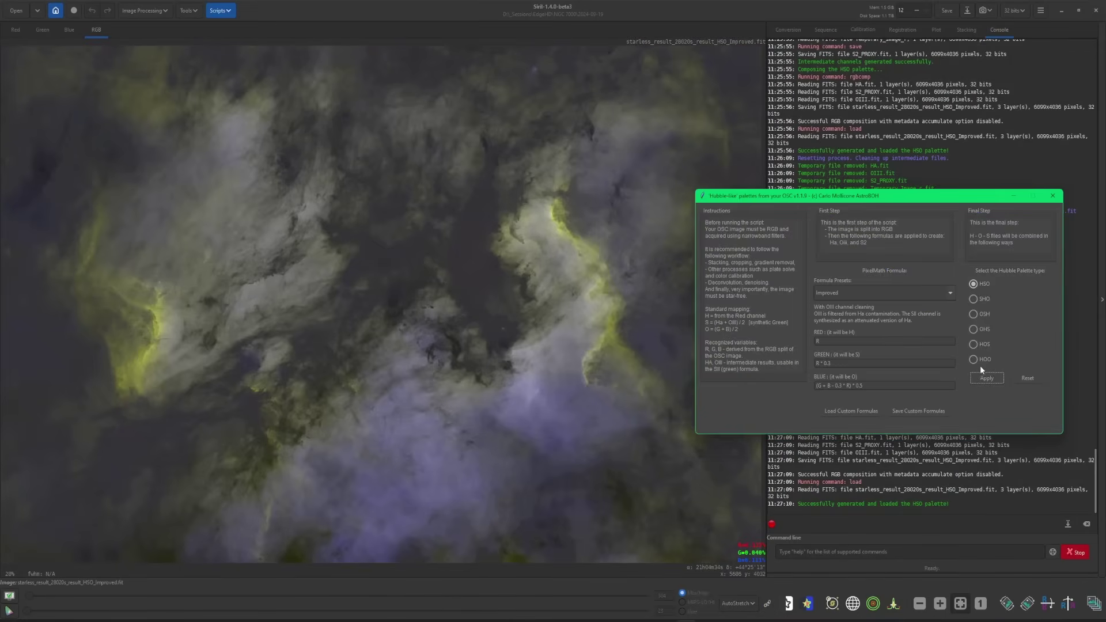
pyautogui.click(1053, 196)
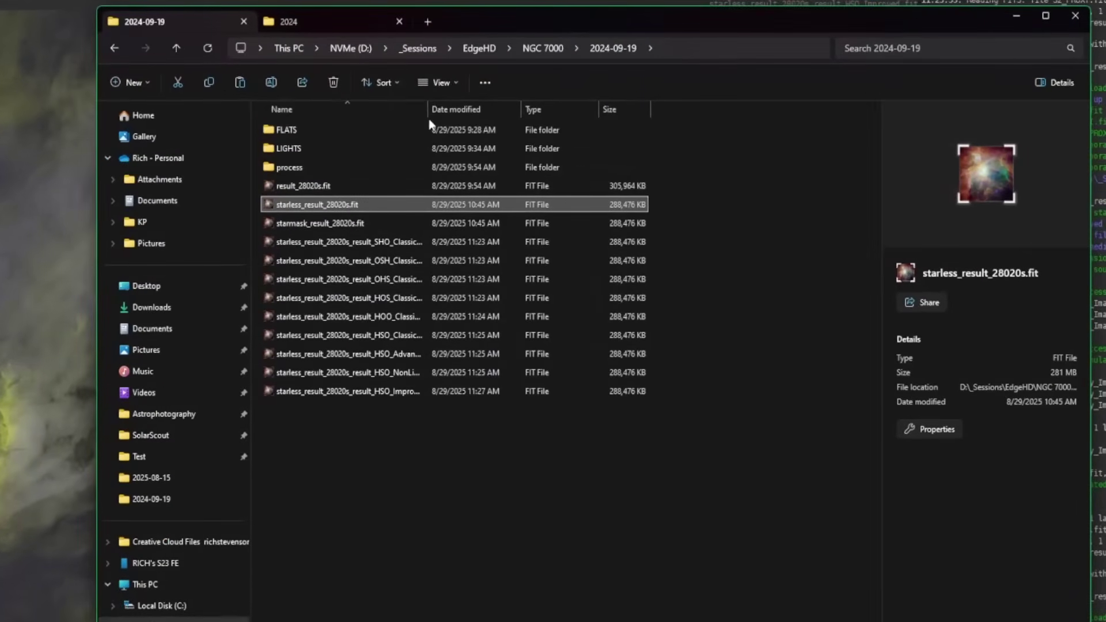
pyautogui.moveTo(428, 113); pyautogui.dragTo(617, 112)
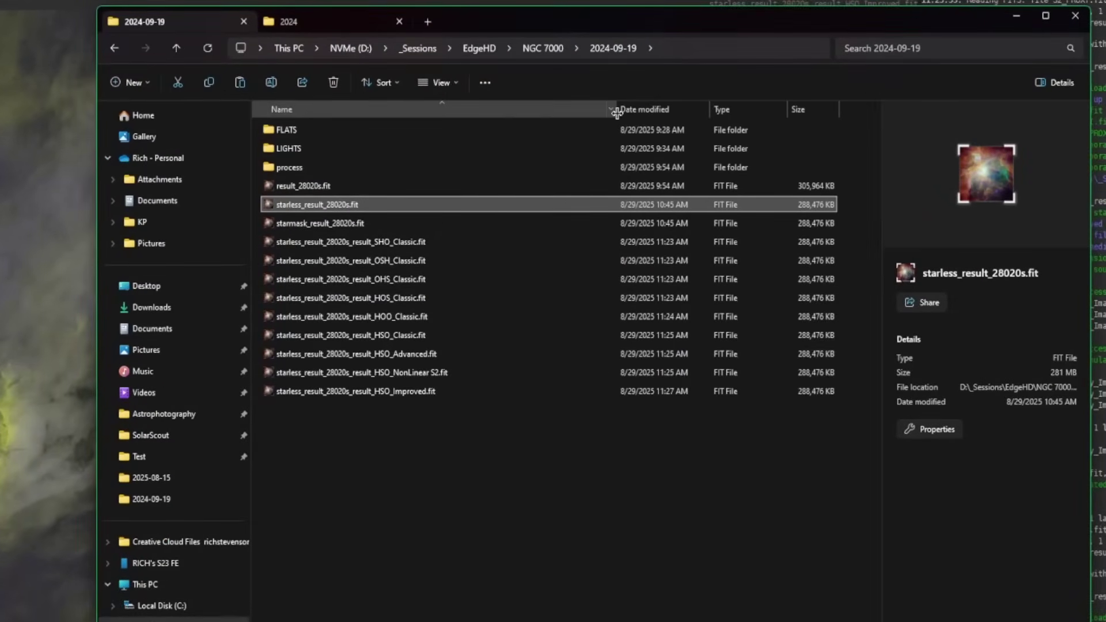
pyautogui.click(427, 261)
pyautogui.click(437, 280)
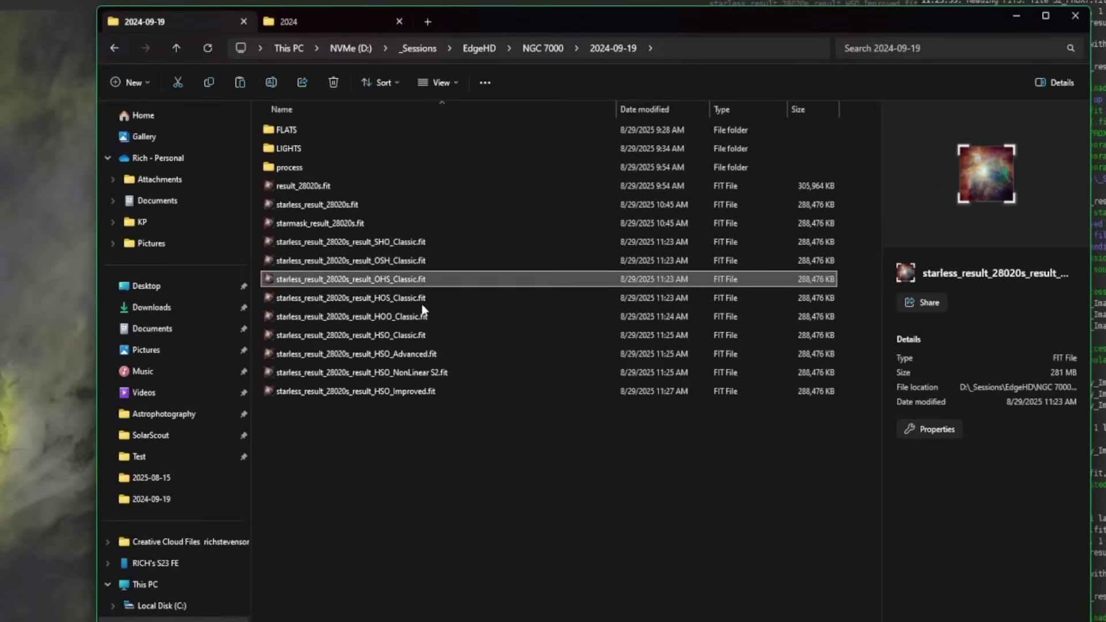
pyautogui.click(435, 298)
pyautogui.click(434, 318)
pyautogui.click(437, 335)
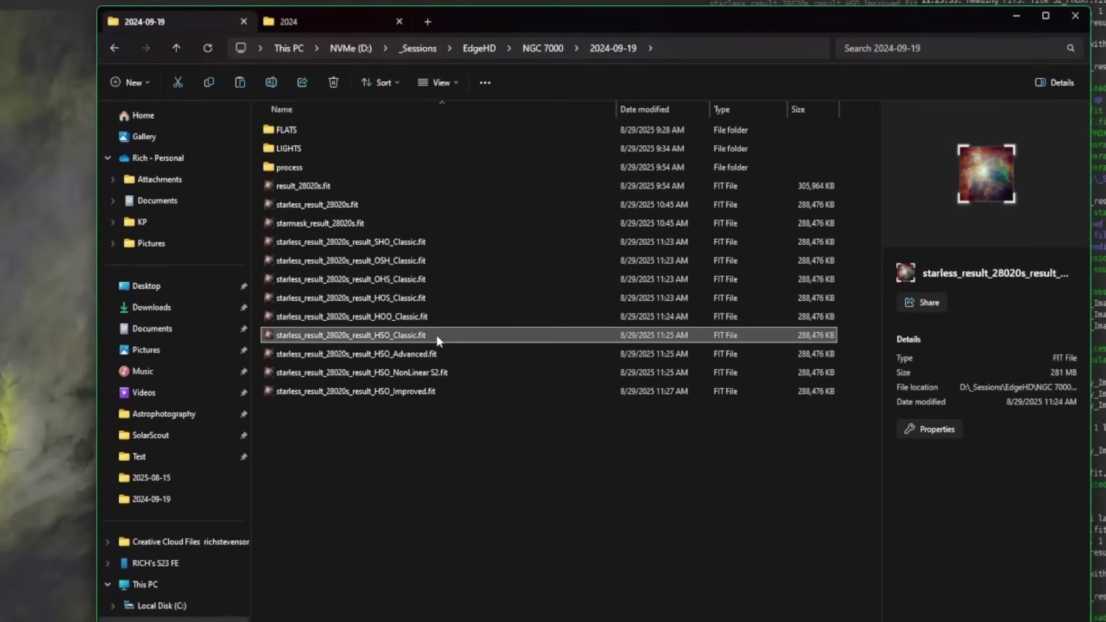
pyautogui.click(379, 243)
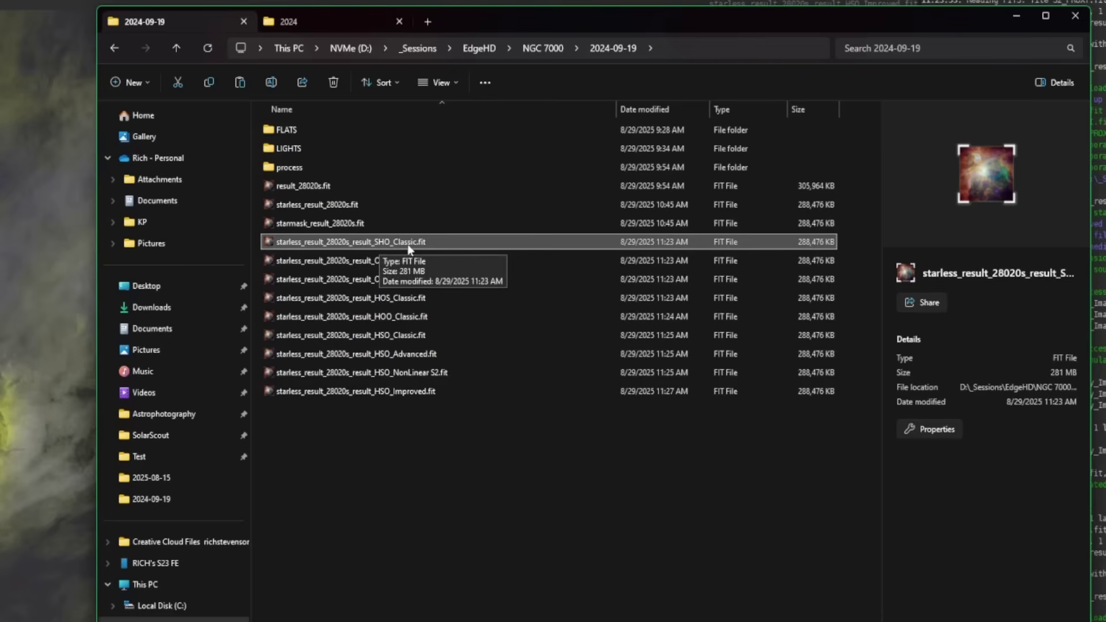
pyautogui.click(380, 356)
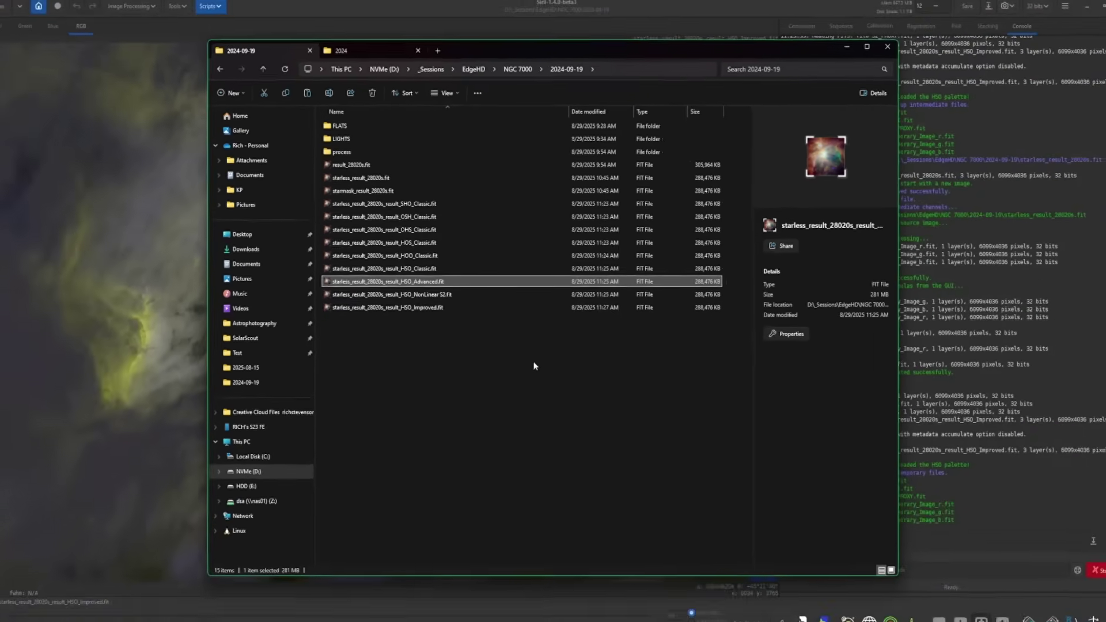
pyautogui.moveTo(645, 51); pyautogui.dragTo(259, 125)
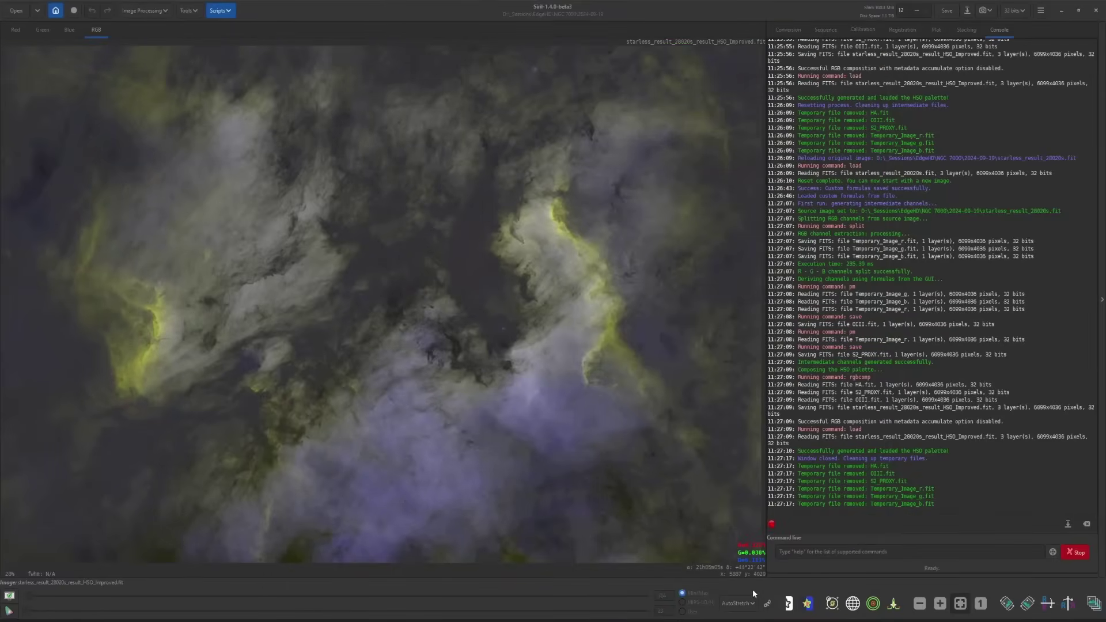
# - Unlink the AutoStretch and open Color Calibration, moving its dialog upward
pyautogui.click(766, 604)
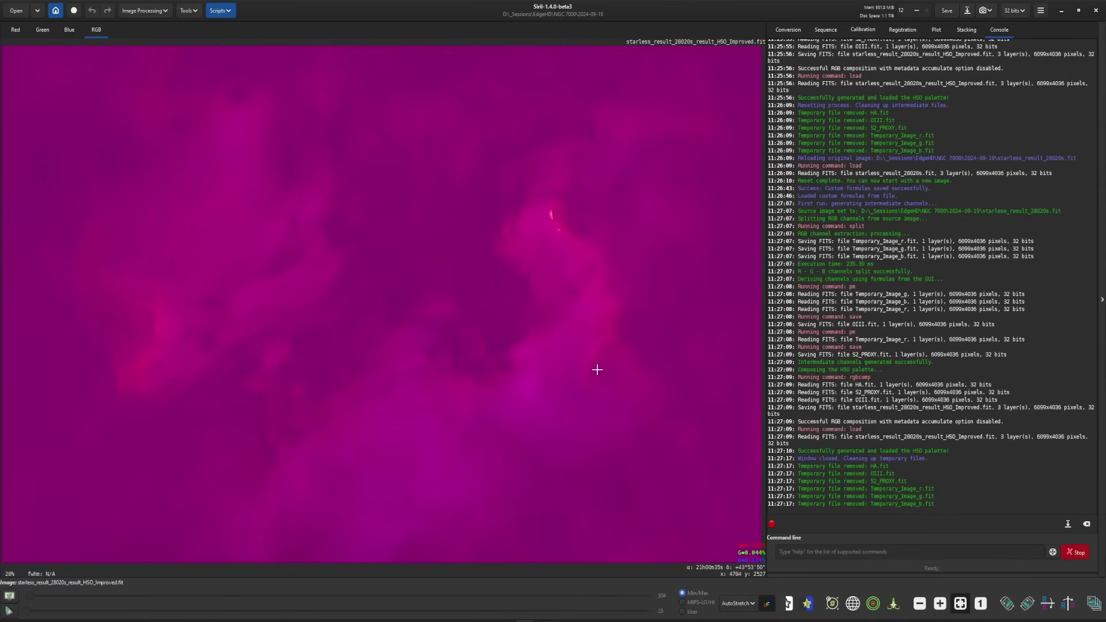
pyautogui.click(166, 11)
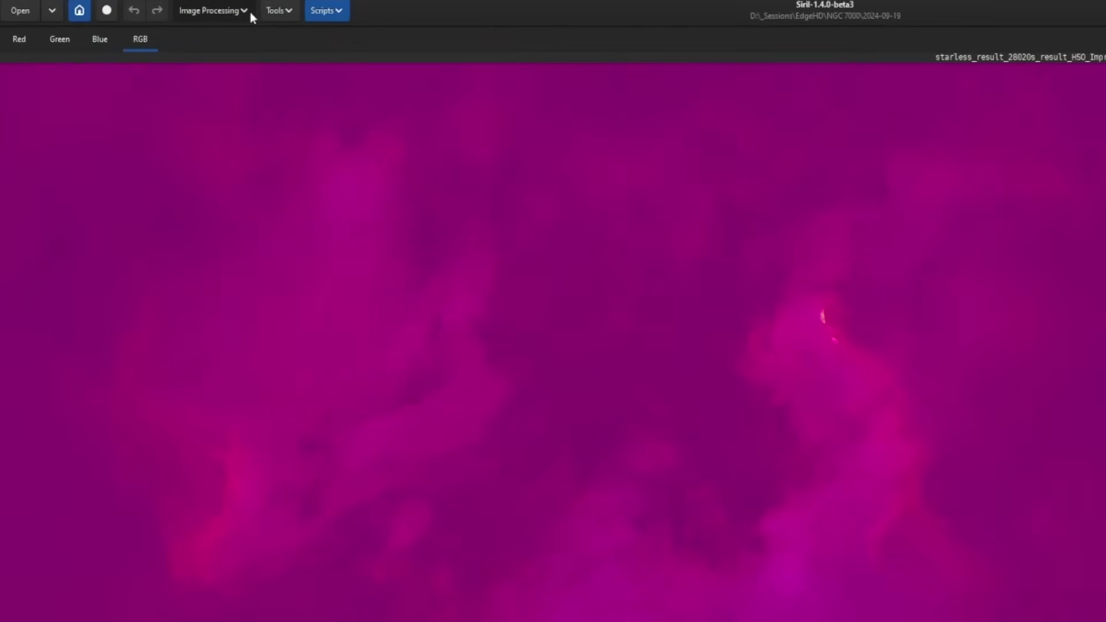
pyautogui.click(234, 72)
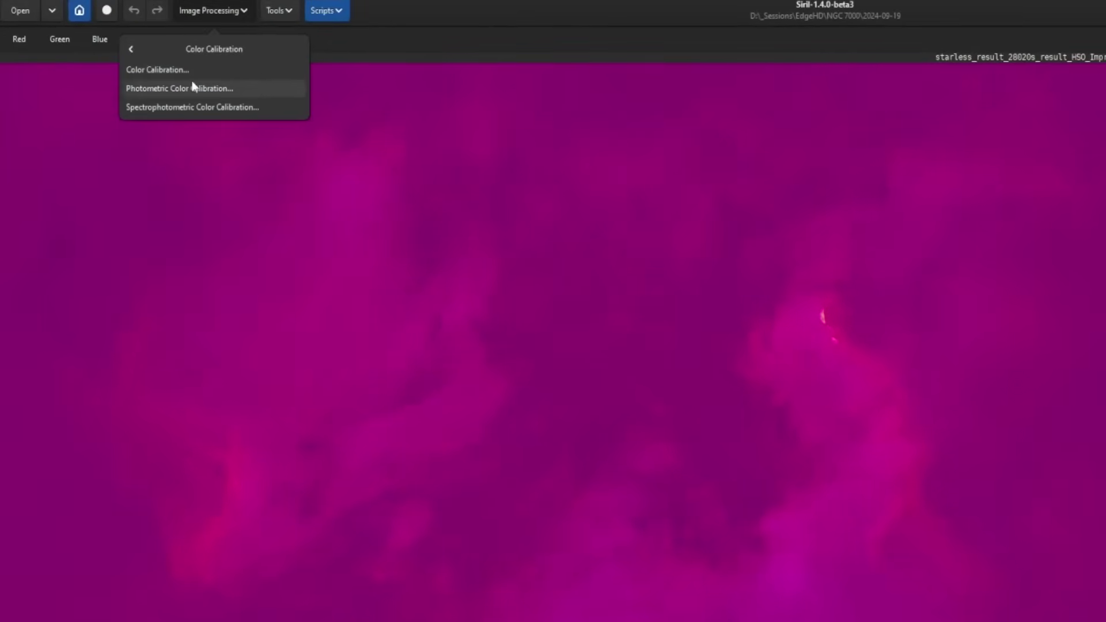
pyautogui.click(209, 70)
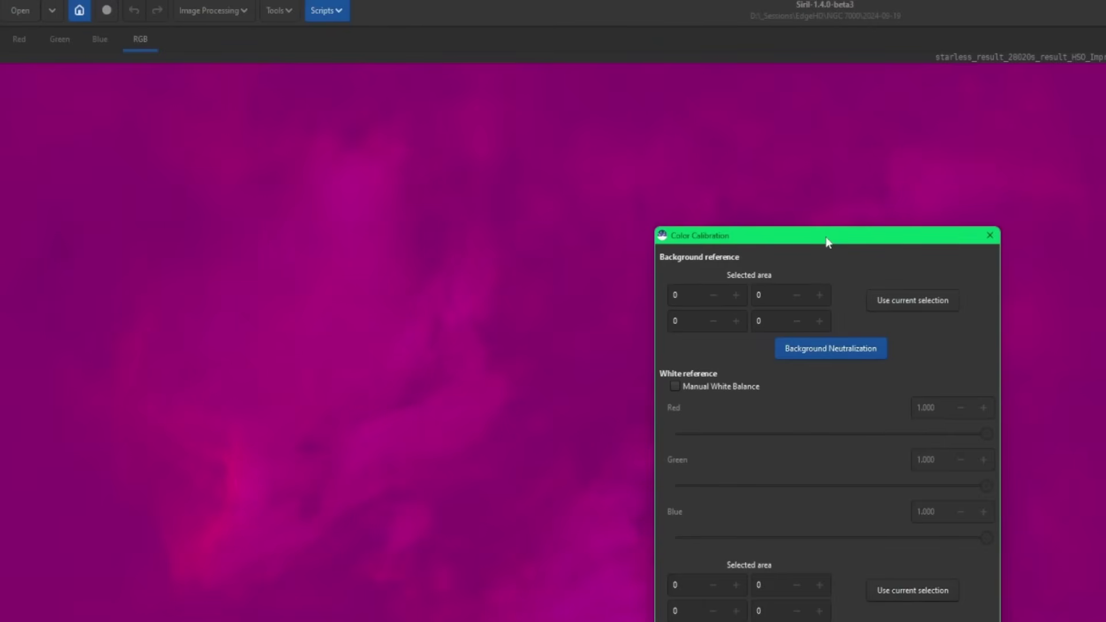
pyautogui.moveTo(827, 241); pyautogui.dragTo(838, 116)
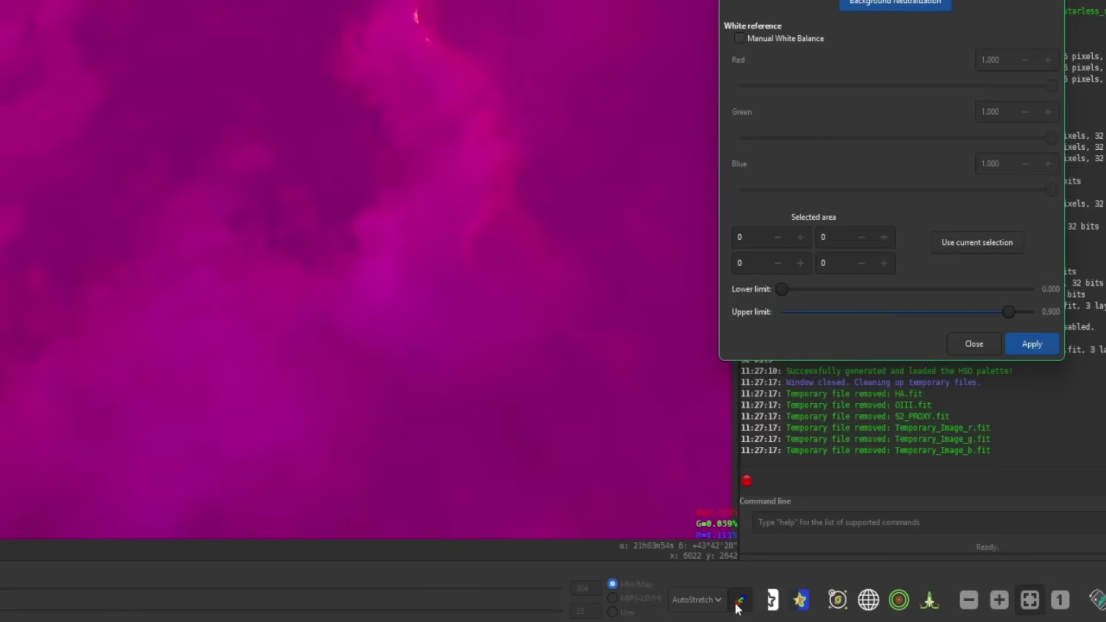
# - Neutralise the background using a small dark sky patch near the left edge
pyautogui.click(740, 601)
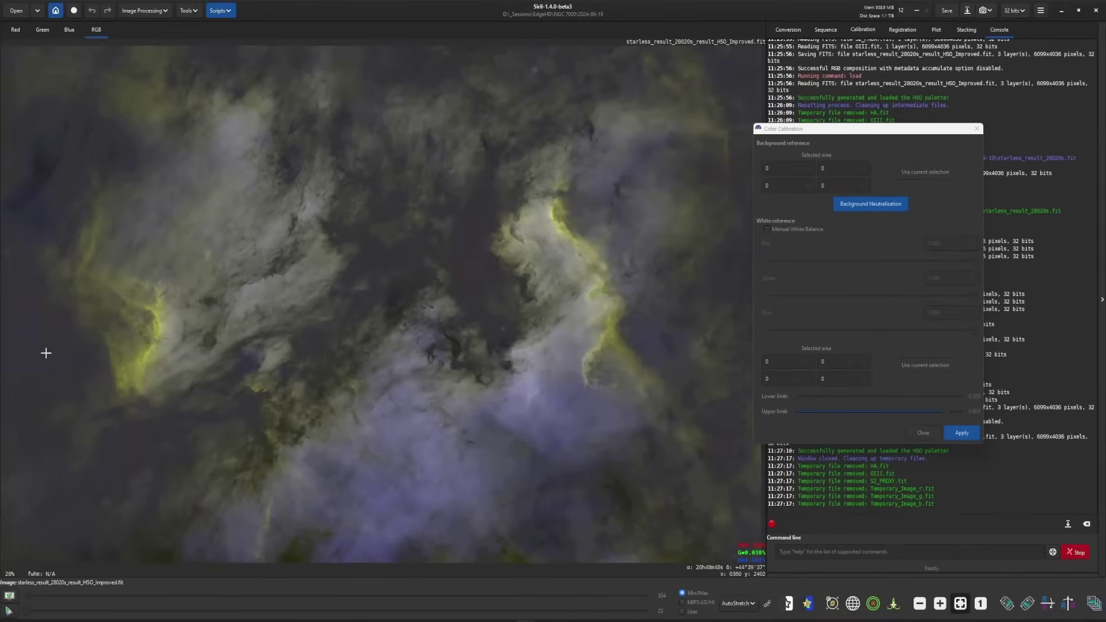
pyautogui.moveTo(32, 346); pyautogui.dragTo(59, 375)
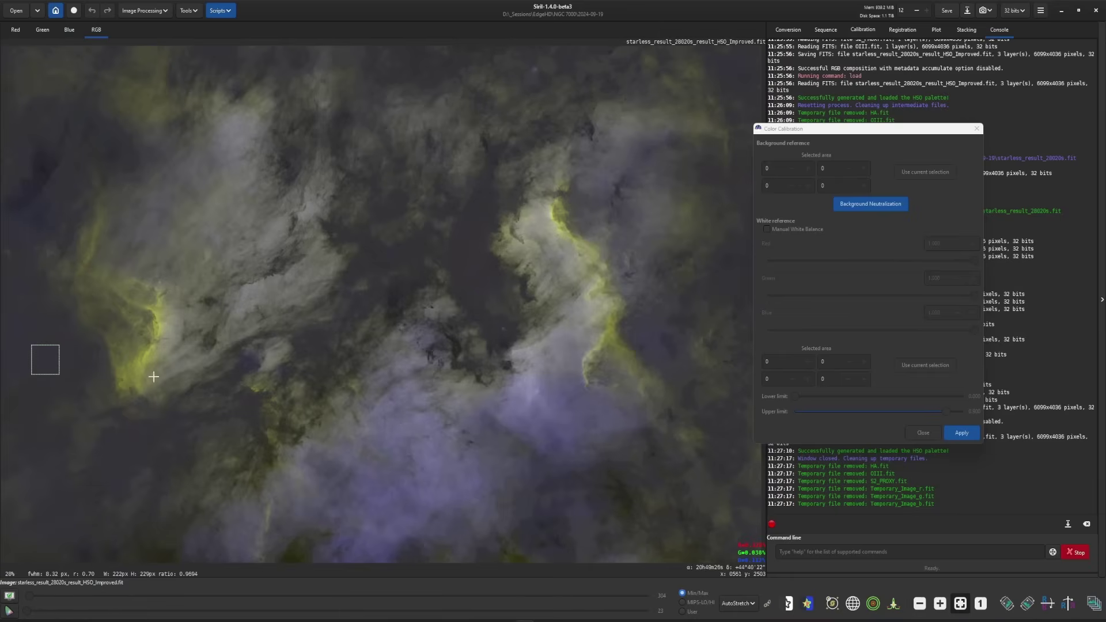
pyautogui.click(918, 174)
pyautogui.click(917, 173)
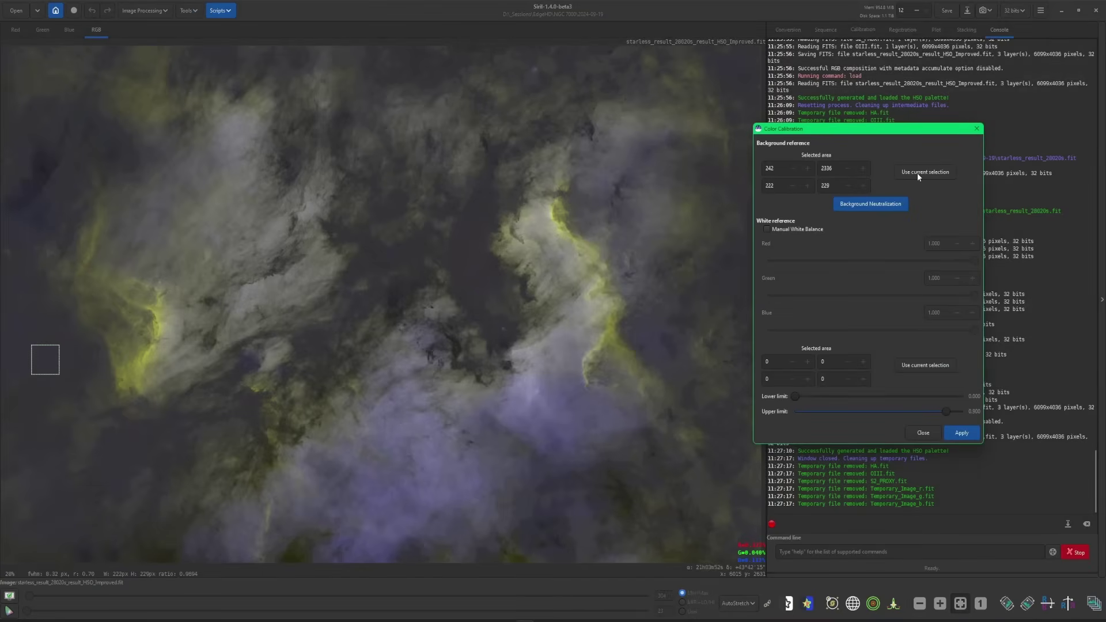
pyautogui.click(873, 204)
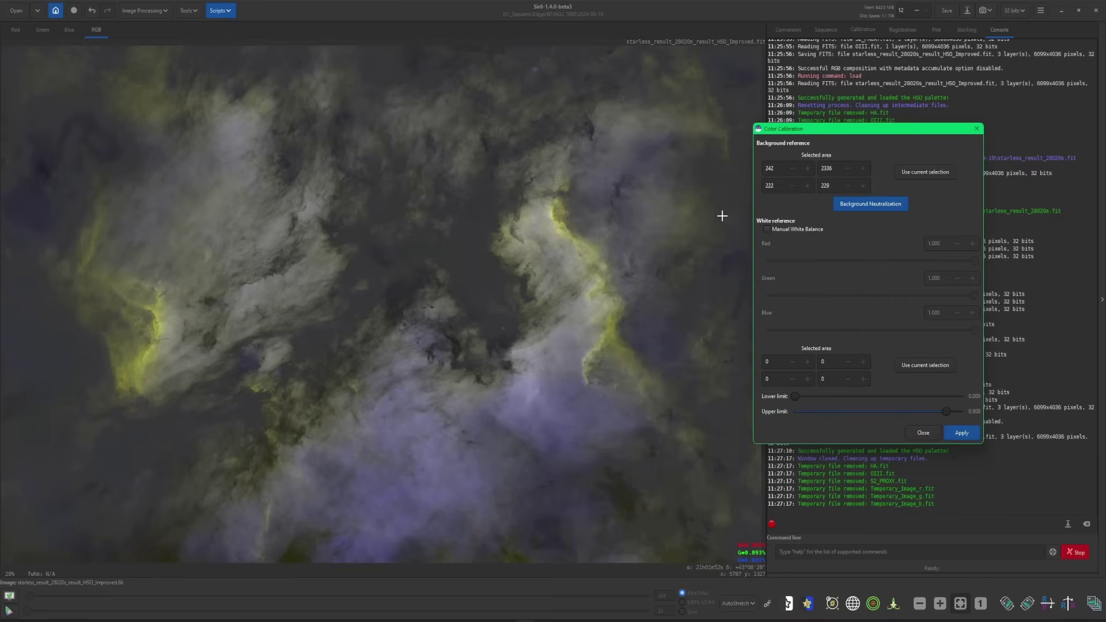
# - Calibrate colour with the central nebula as white reference (factors 1.000, 3.333, 3.484)
pyautogui.click(770, 604)
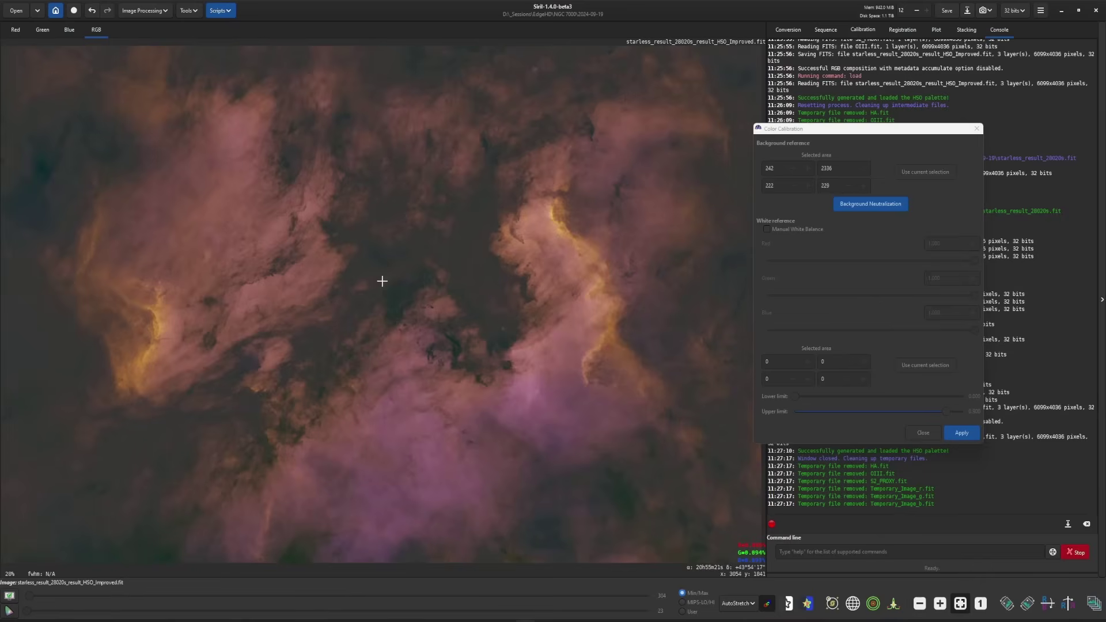
pyautogui.moveTo(385, 270); pyautogui.dragTo(645, 460)
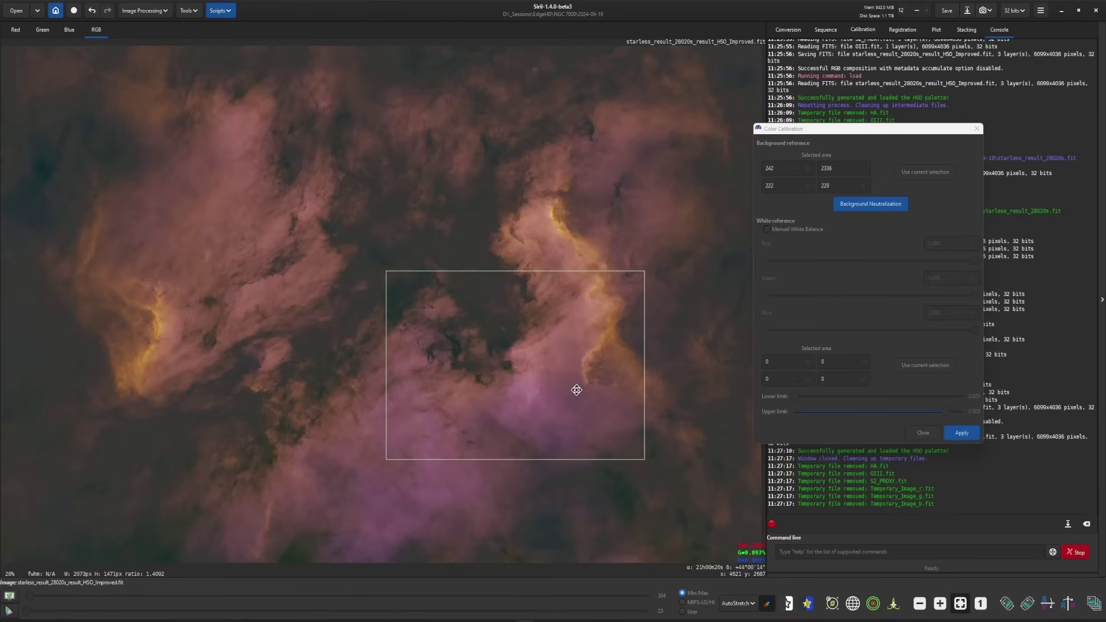
pyautogui.click(917, 366)
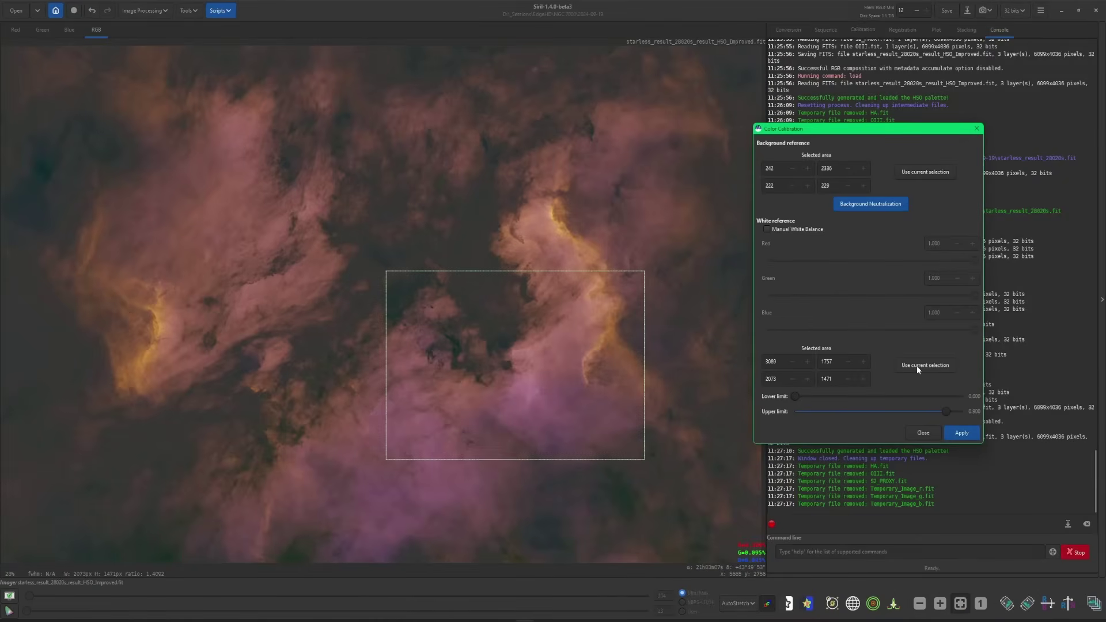
pyautogui.click(958, 431)
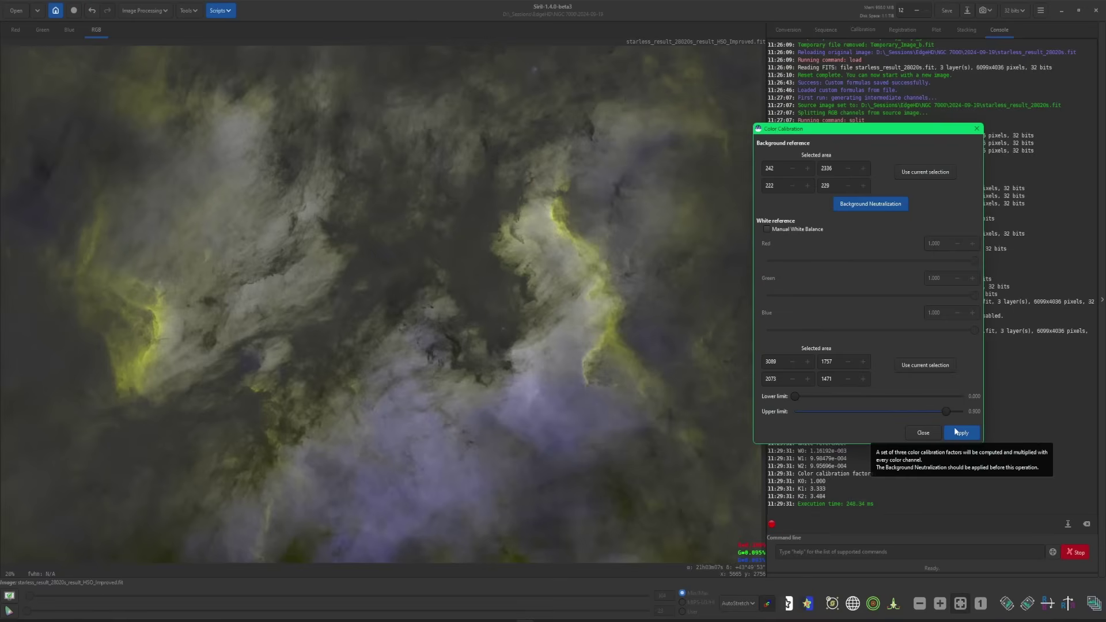
# - Save the calibrated image over HSO_Improved.fit and switch the display from AutoStretch to Linear
pyautogui.click(923, 433)
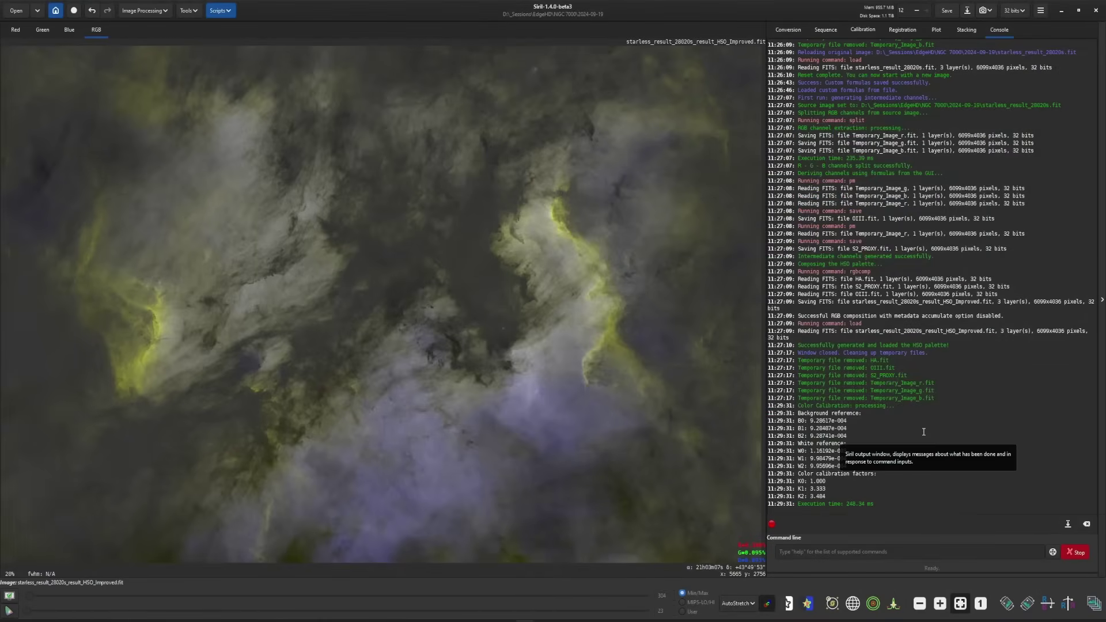
pyautogui.click(947, 11)
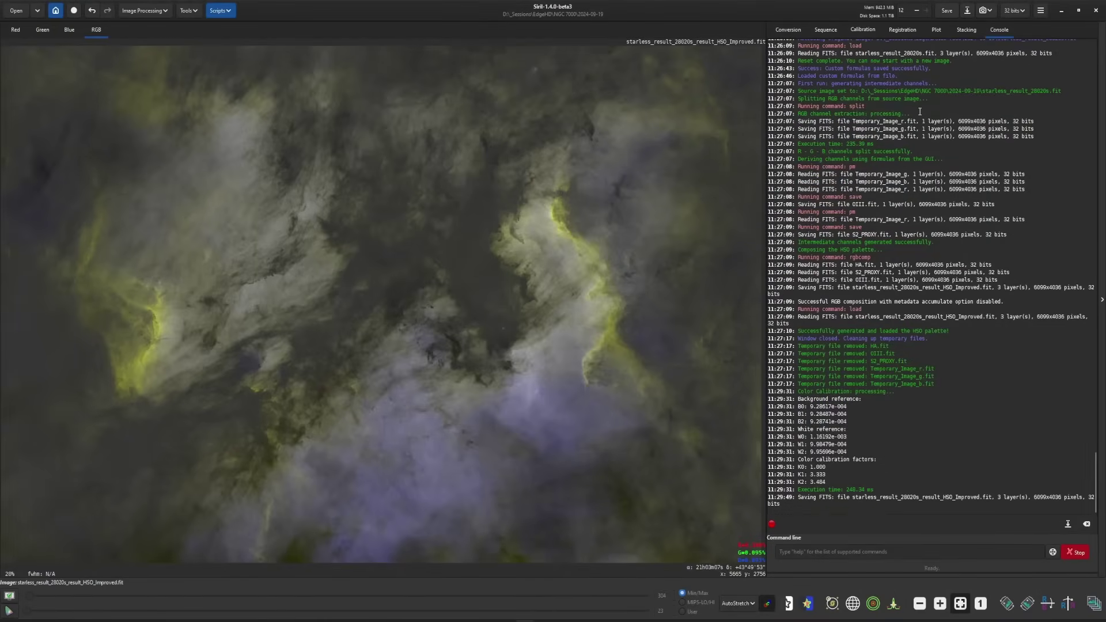
pyautogui.click(739, 604)
pyautogui.click(747, 513)
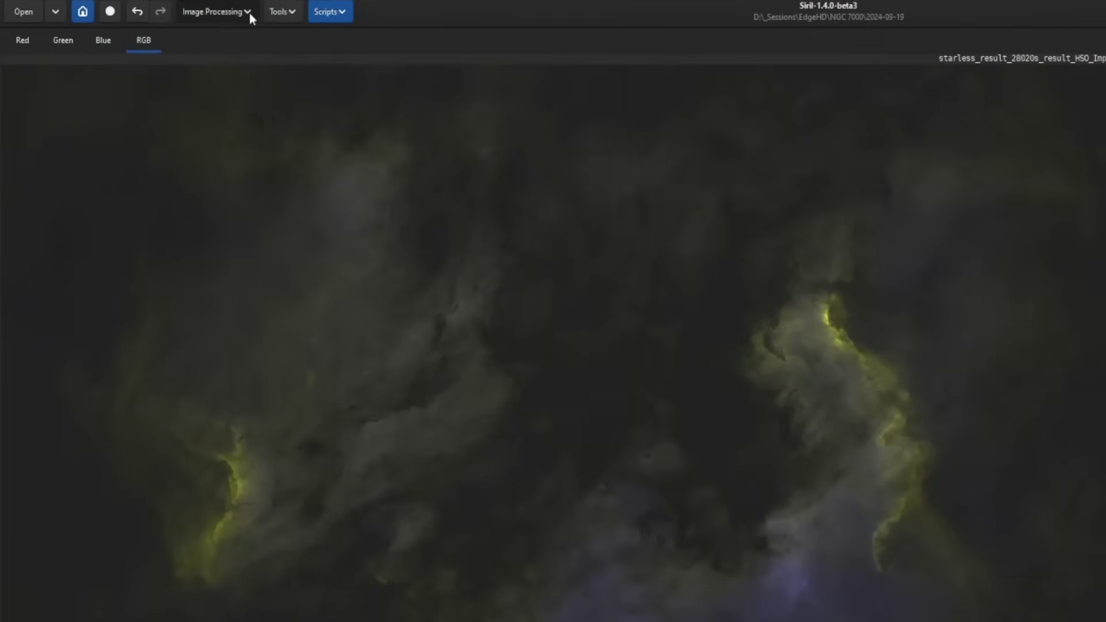
# - Open the GHS stretch tool and set local stretch intensity to its maximum of 15
pyautogui.click(167, 12)
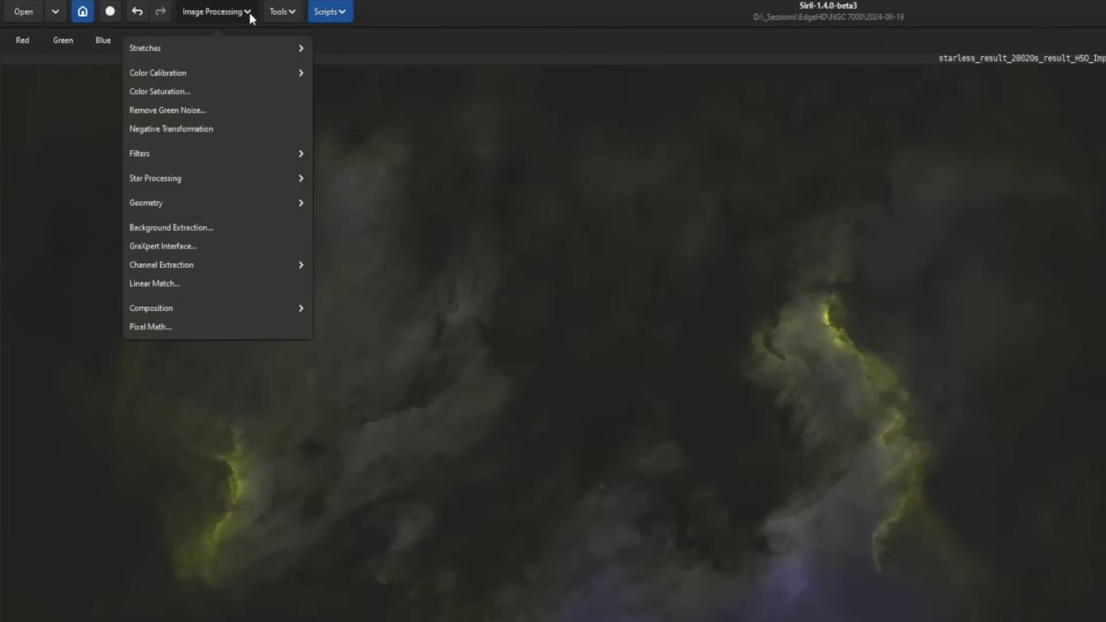
pyautogui.click(208, 49)
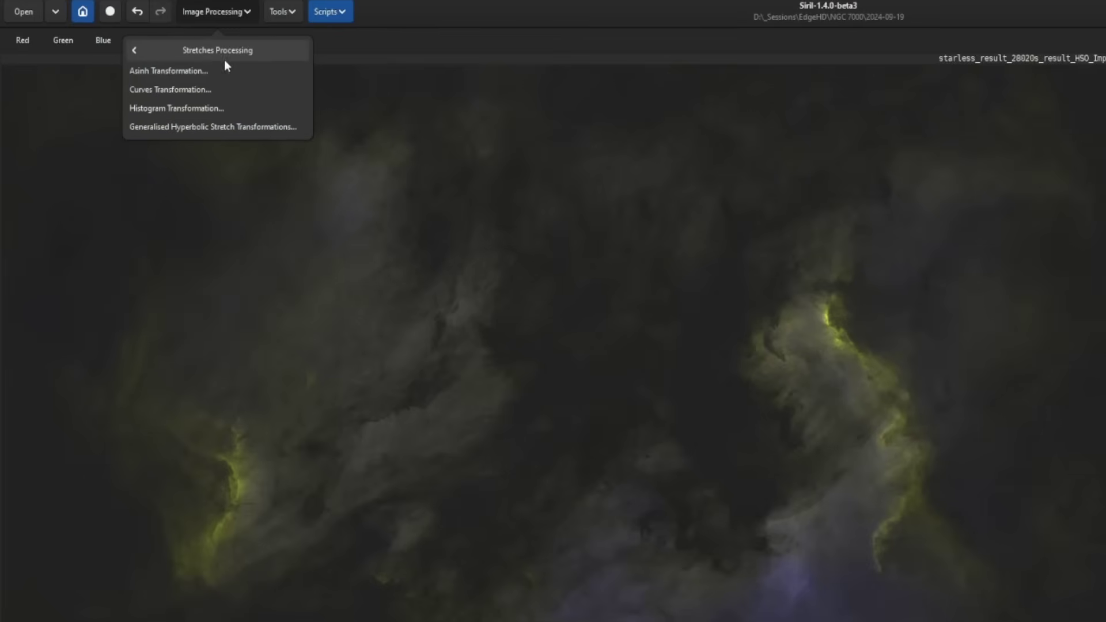
pyautogui.click(274, 127)
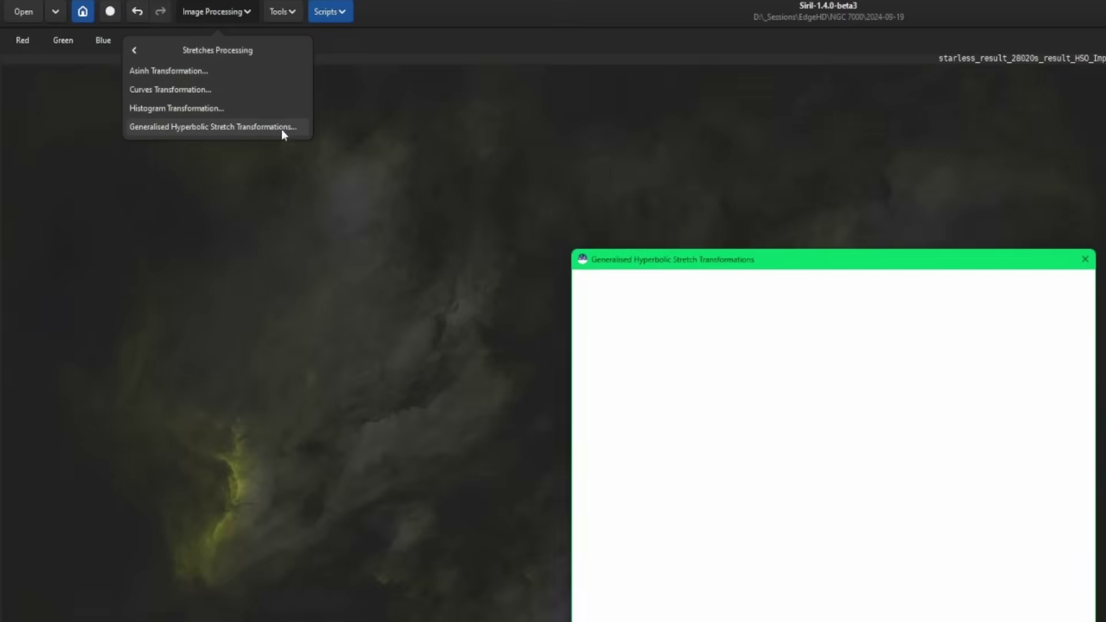
pyautogui.moveTo(844, 262); pyautogui.dragTo(1105, 205)
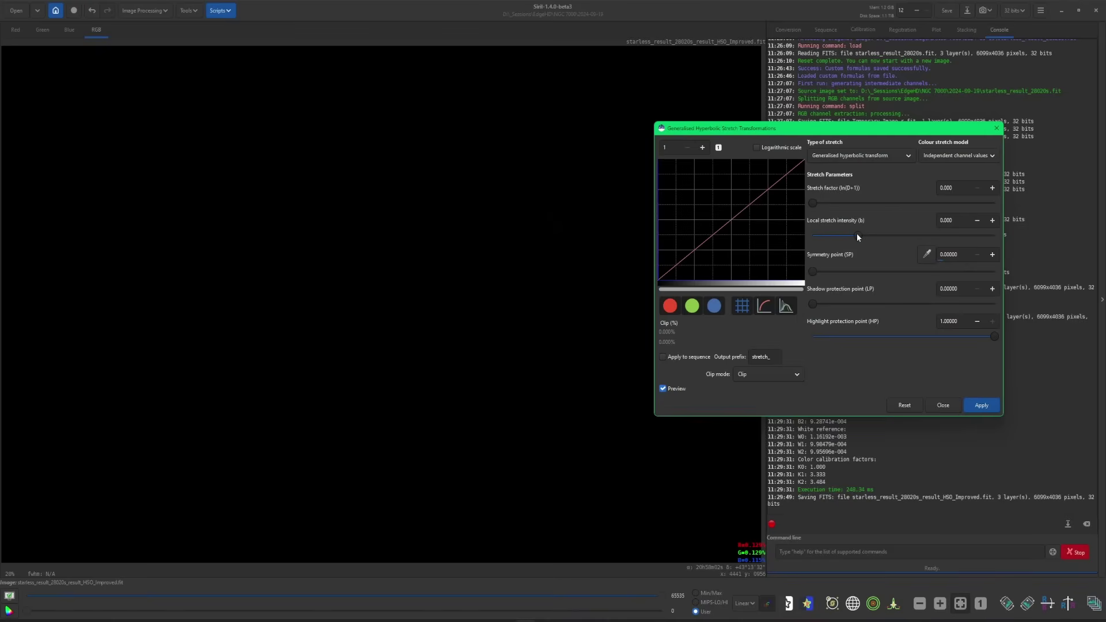
pyautogui.moveTo(856, 234); pyautogui.dragTo(1015, 237)
pyautogui.moveTo(815, 203); pyautogui.dragTo(894, 210)
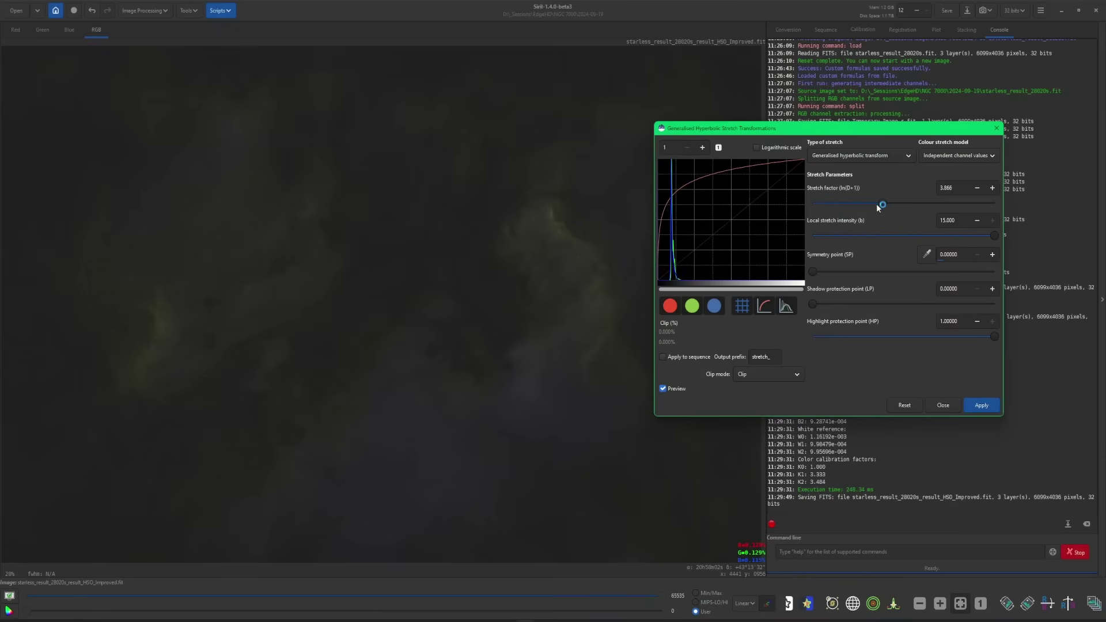
# - Apply a first generalised hyperbolic stretch with a raised stretch factor to brighten the nebula
pyautogui.click(860, 156)
pyautogui.click(841, 144)
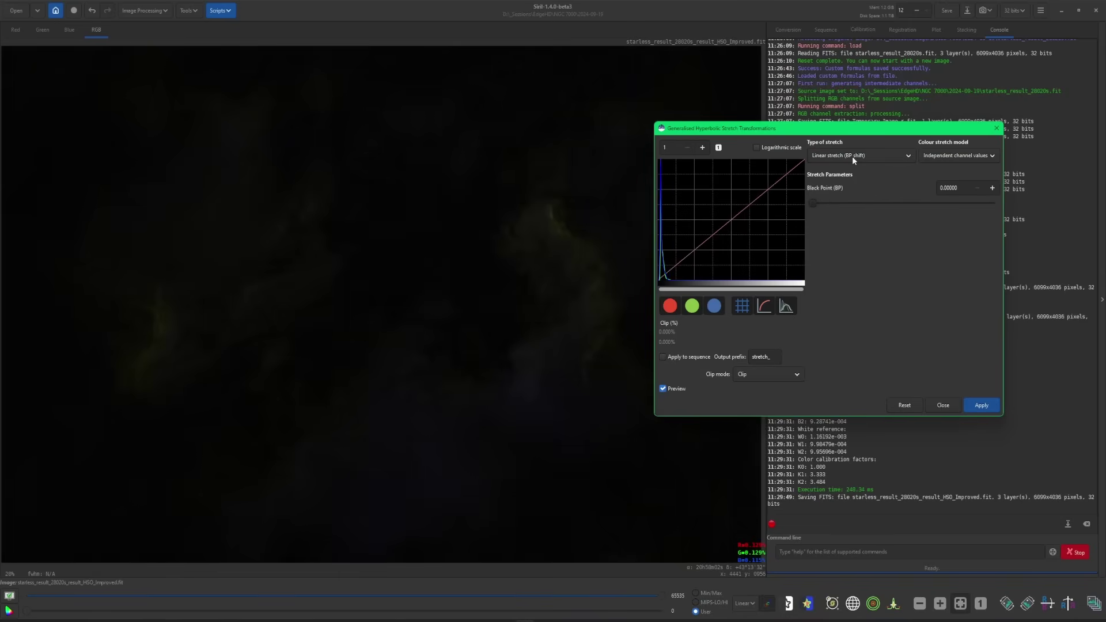
pyautogui.click(852, 154)
pyautogui.click(870, 145)
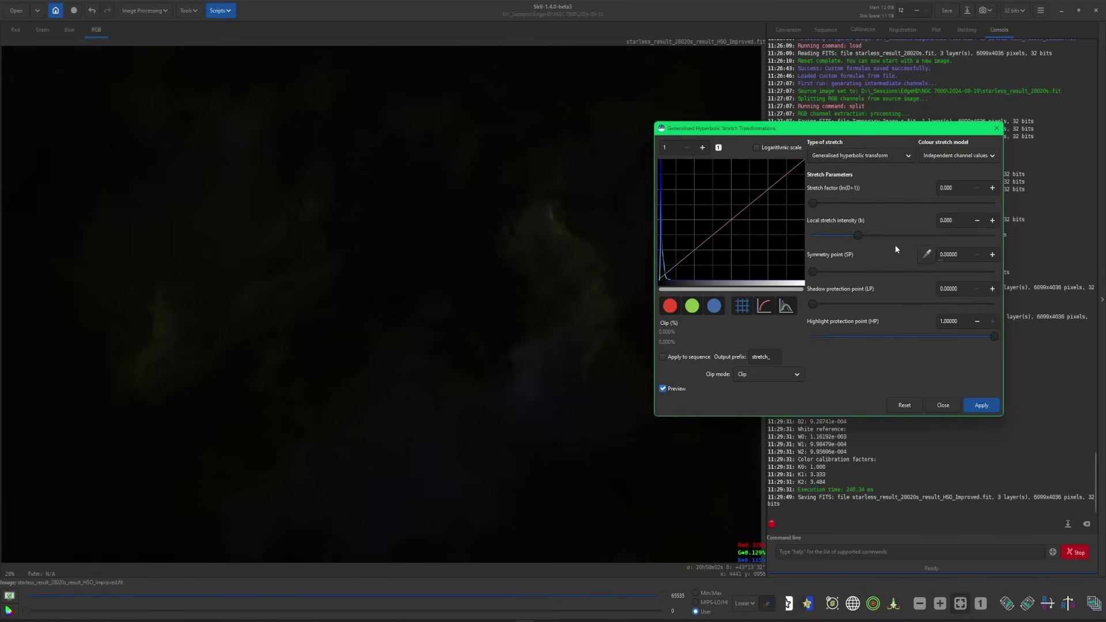
pyautogui.moveTo(812, 203); pyautogui.dragTo(820, 203)
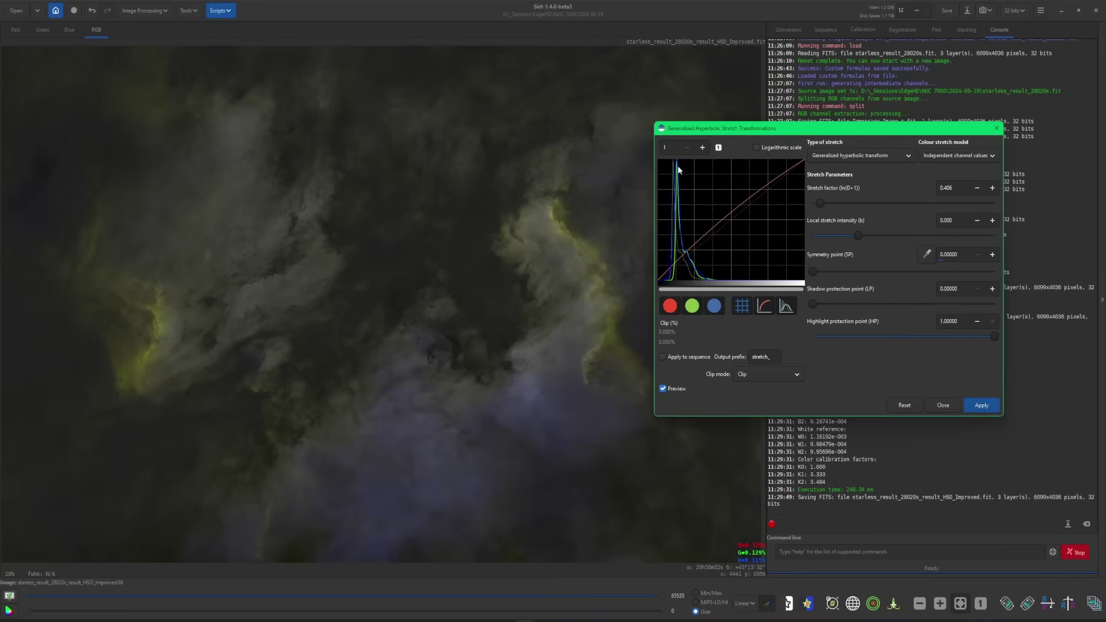
pyautogui.click(983, 405)
# - Apply a linear black-point shift of about 0.019
pyautogui.click(852, 156)
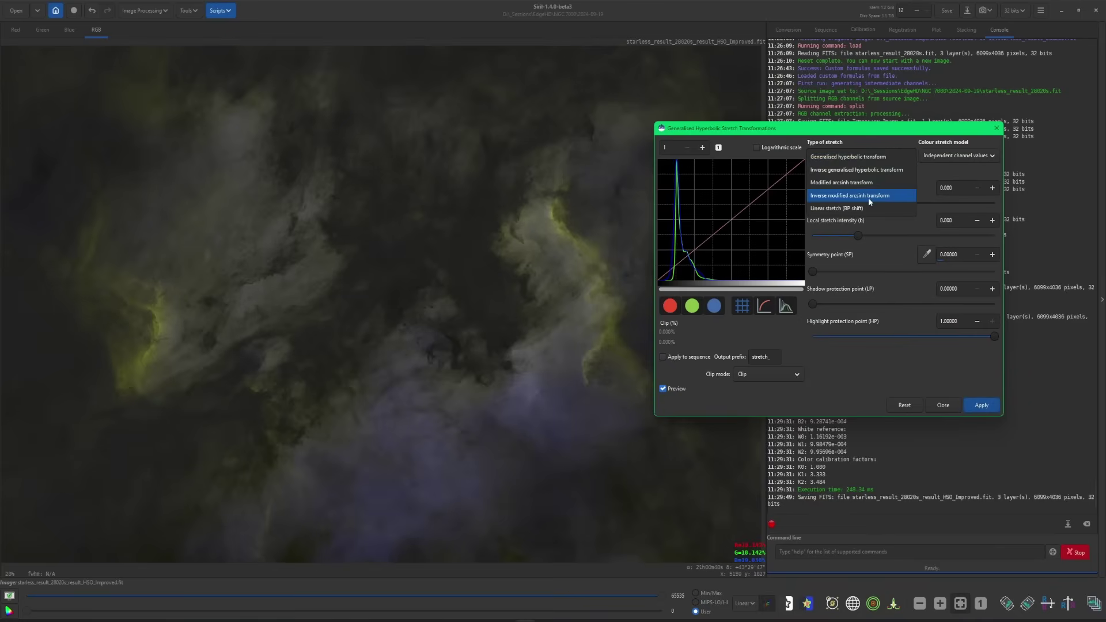
pyautogui.click(863, 211)
pyautogui.moveTo(813, 204); pyautogui.dragTo(820, 203)
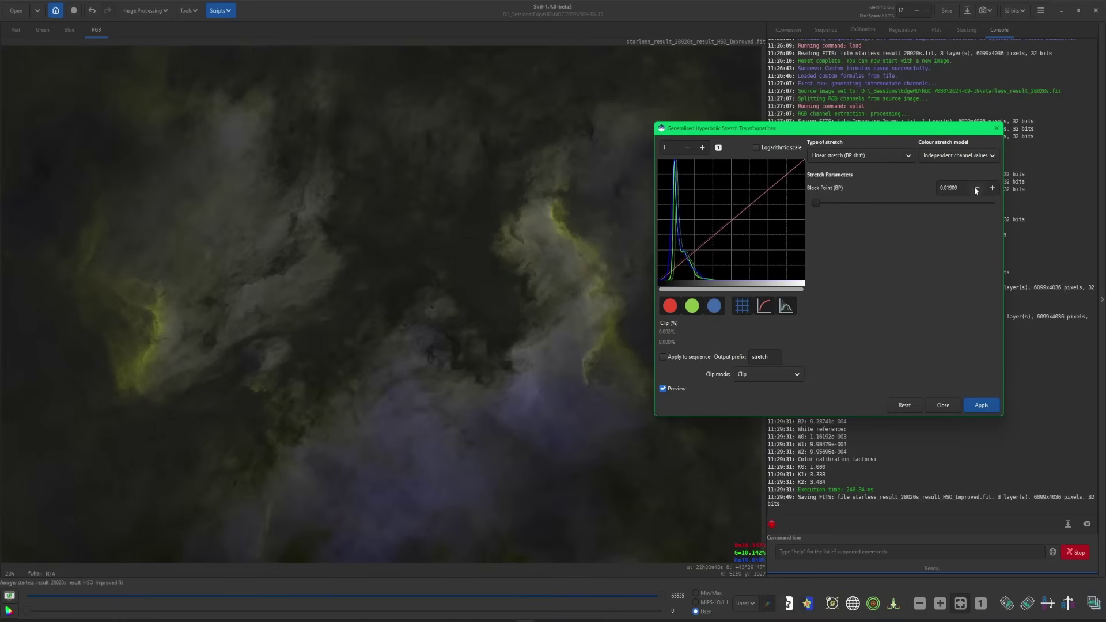
pyautogui.click(982, 407)
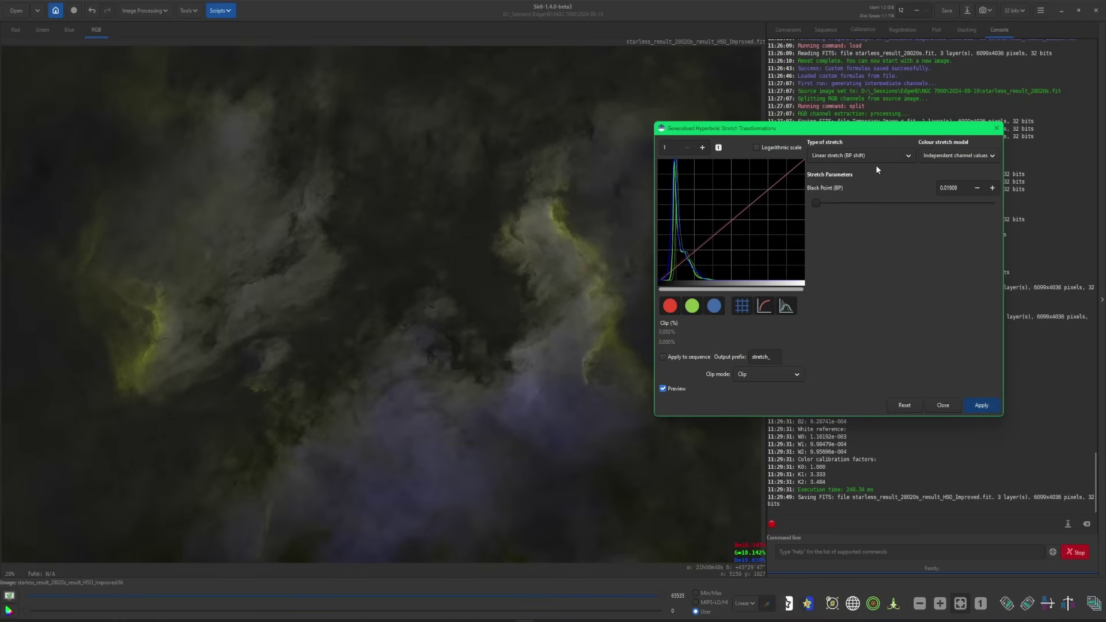
# - Apply a second hyperbolic stretch with a higher stretch factor
pyautogui.click(857, 154)
pyautogui.click(858, 107)
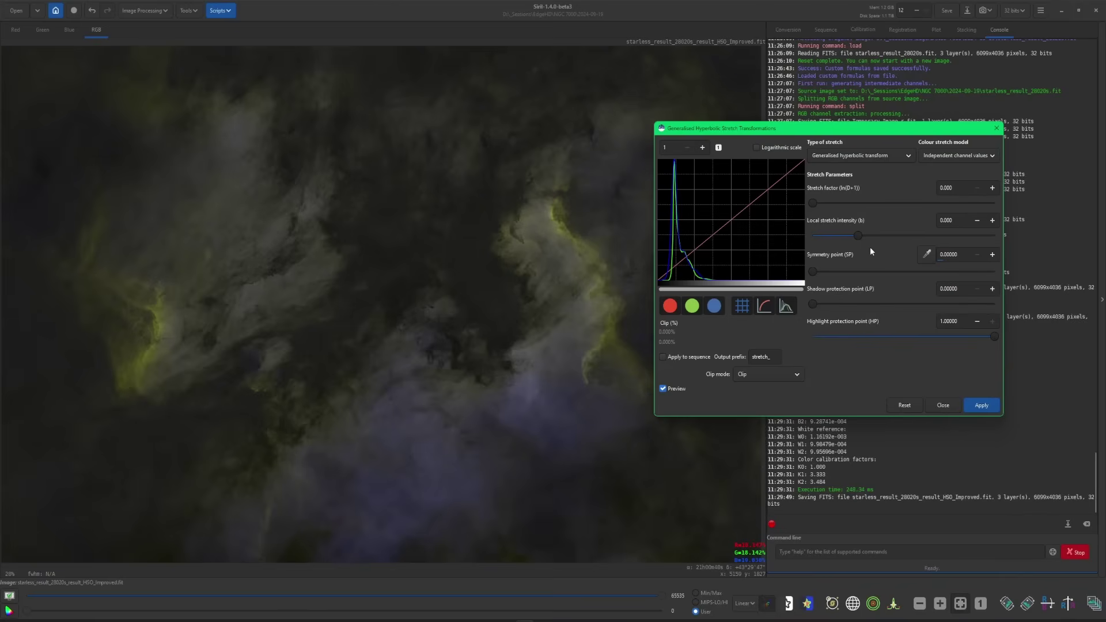
pyautogui.moveTo(817, 202); pyautogui.dragTo(821, 202)
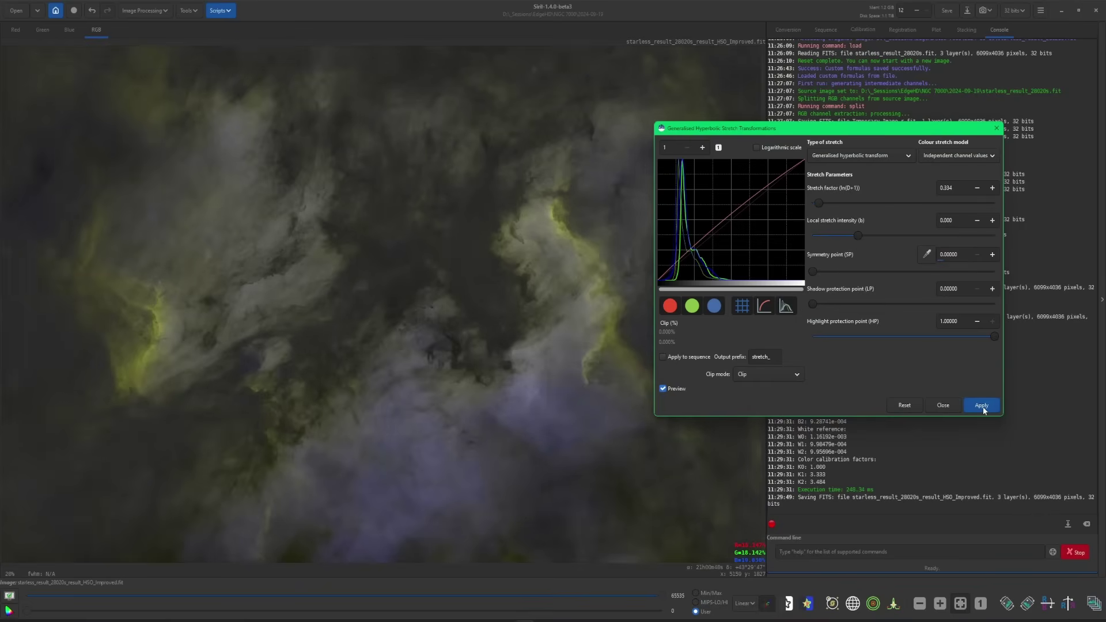
pyautogui.click(982, 405)
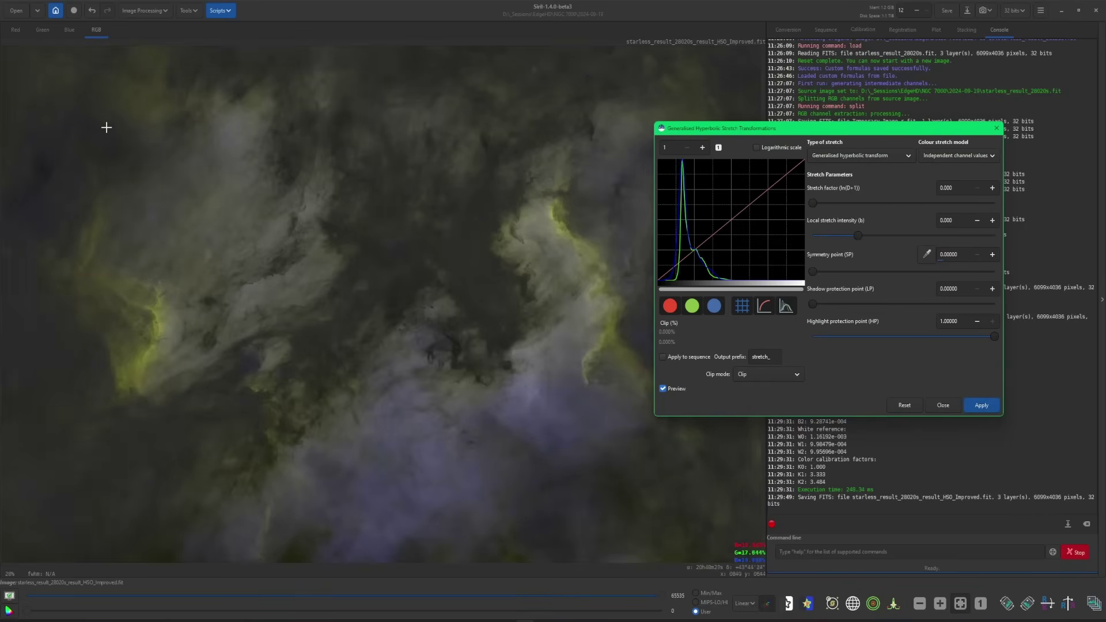
# - Sample the symmetry point from a small nebula region and apply a stretch around it
pyautogui.moveTo(108, 117); pyautogui.dragTo(129, 135)
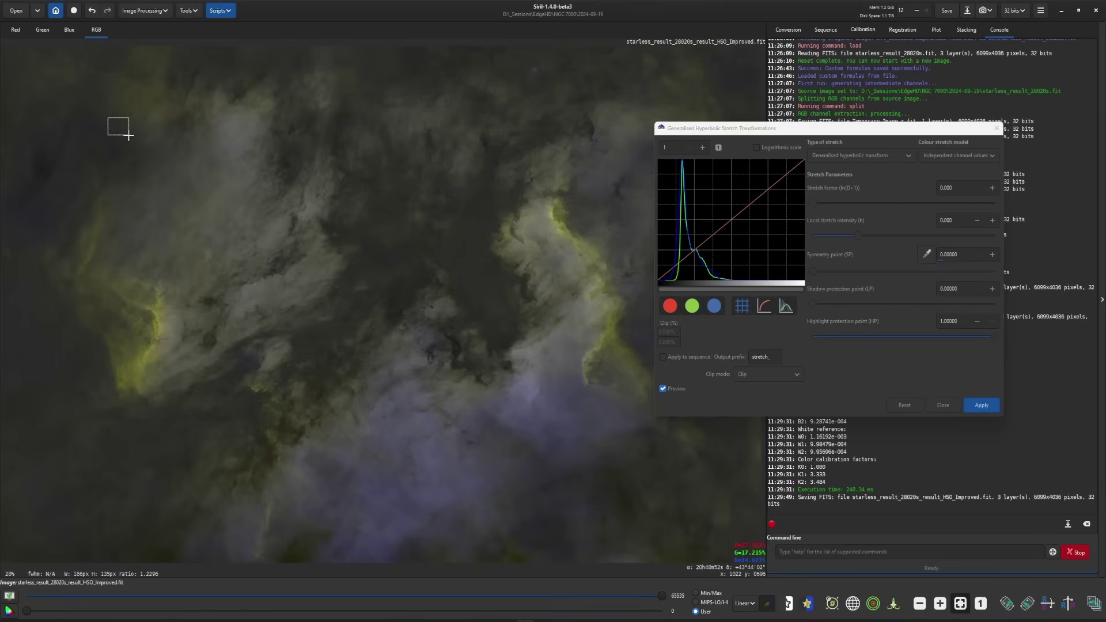
pyautogui.click(927, 254)
pyautogui.moveTo(812, 203); pyautogui.dragTo(822, 207)
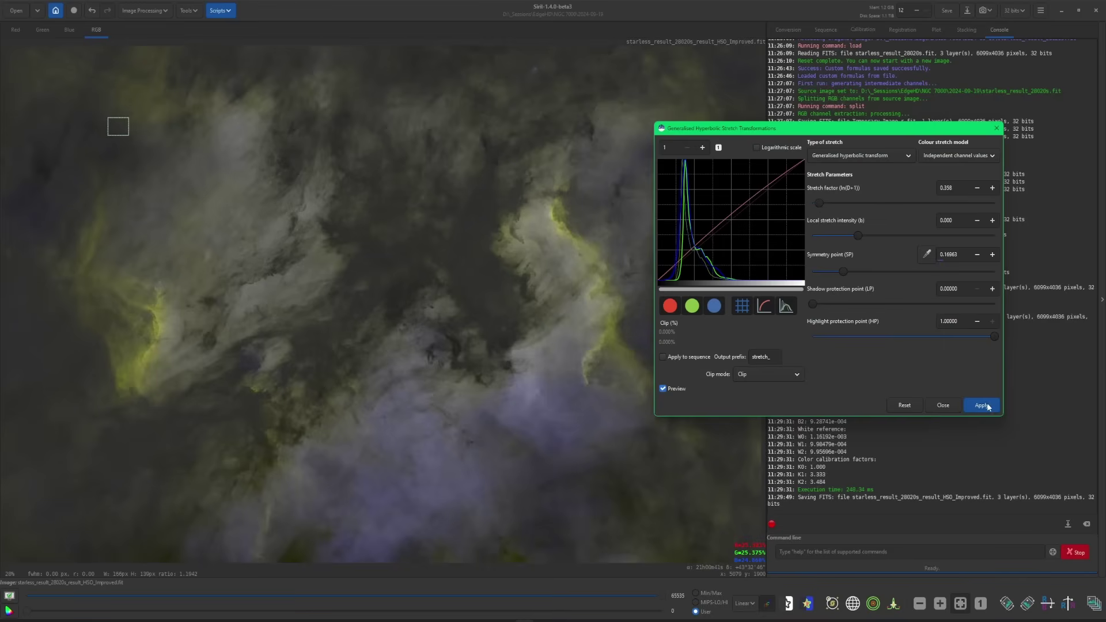
pyautogui.click(982, 406)
# - Move the symmetry point toward the highlights and apply a stretch factor of about 0.45
pyautogui.click(932, 257)
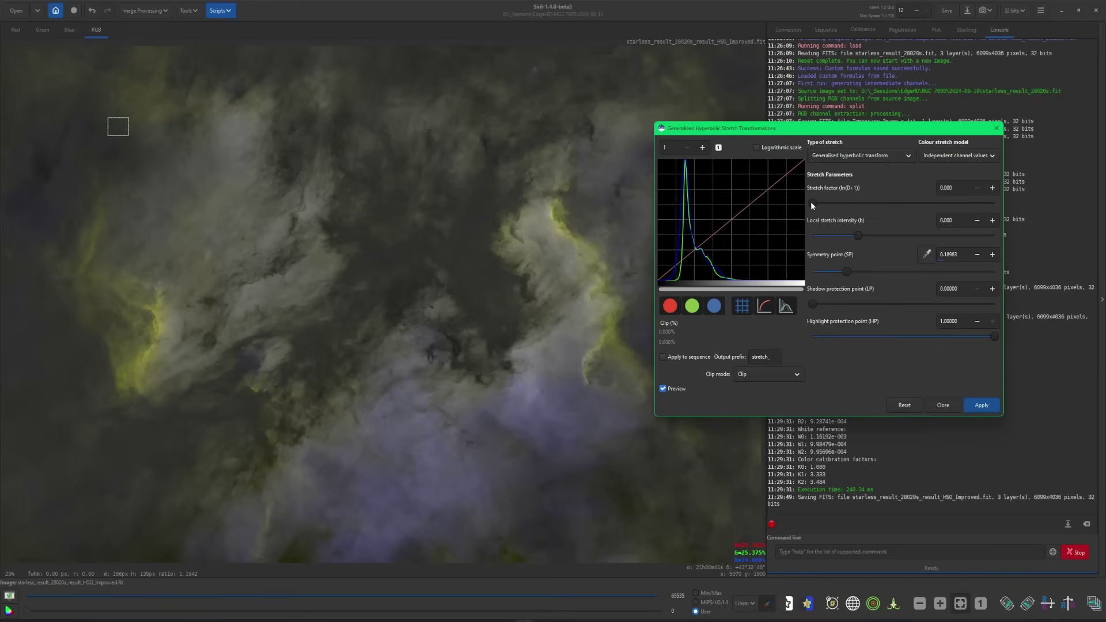
pyautogui.moveTo(813, 202); pyautogui.dragTo(818, 204)
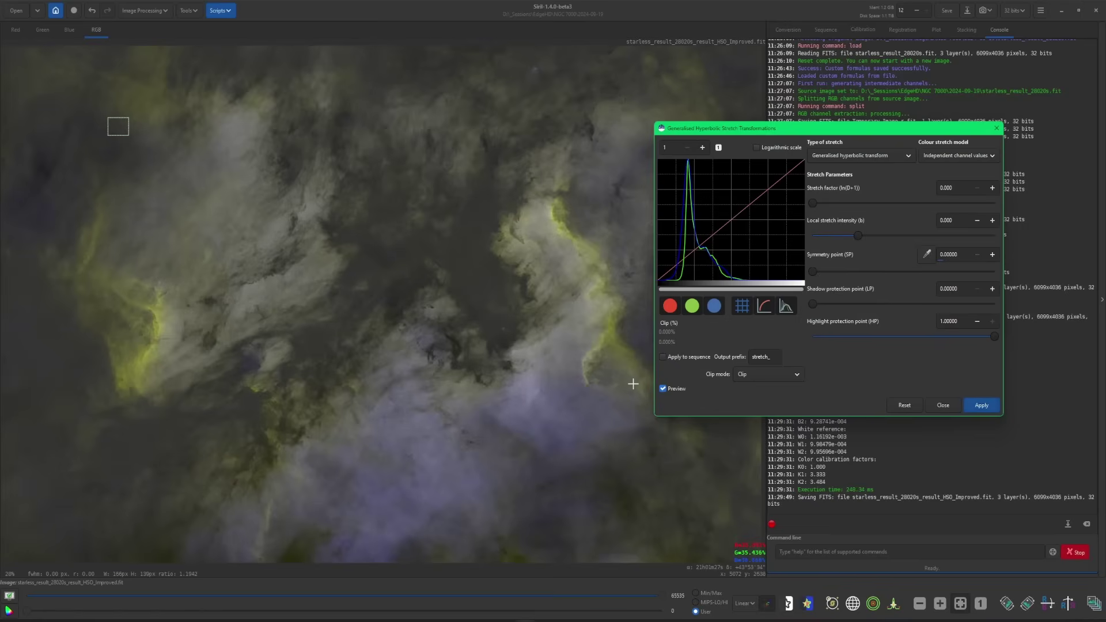
pyautogui.moveTo(948, 287); pyautogui.dragTo(927, 280)
pyautogui.moveTo(813, 204); pyautogui.dragTo(822, 205)
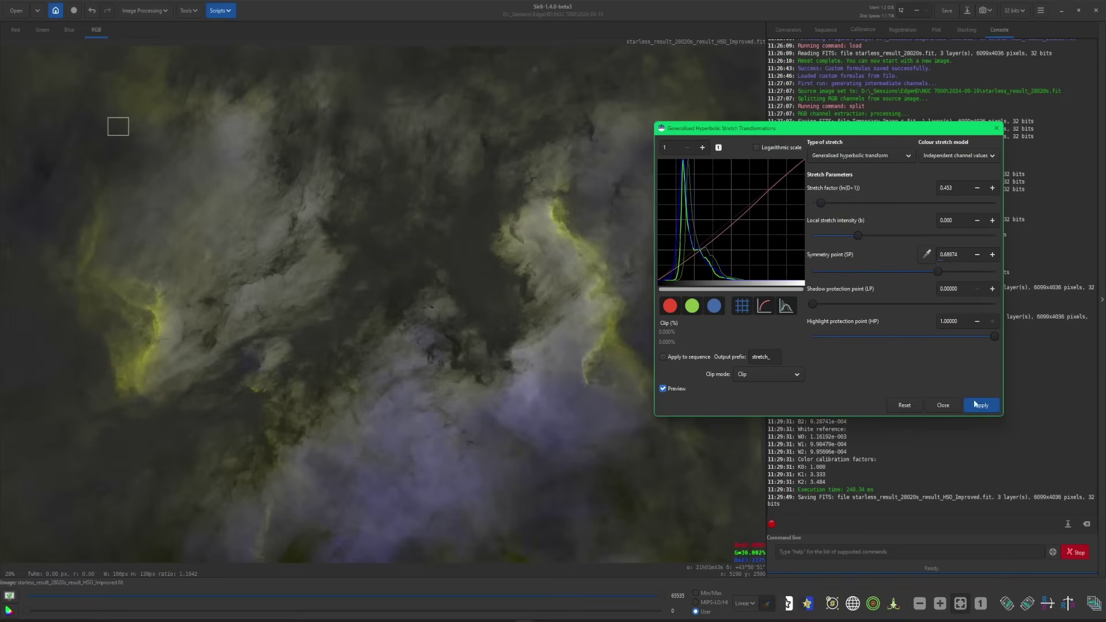
pyautogui.click(976, 405)
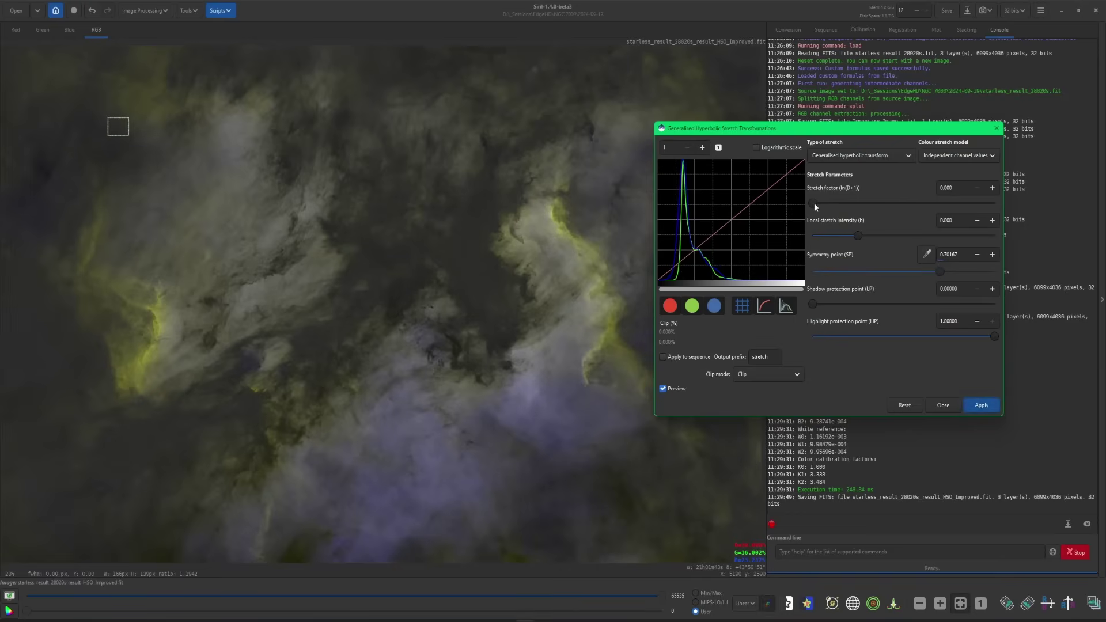
# - Apply two more small hyperbolic stretches, then save the stretched HSO_Improved image
pyautogui.moveTo(815, 203); pyautogui.dragTo(820, 203)
pyautogui.click(904, 405)
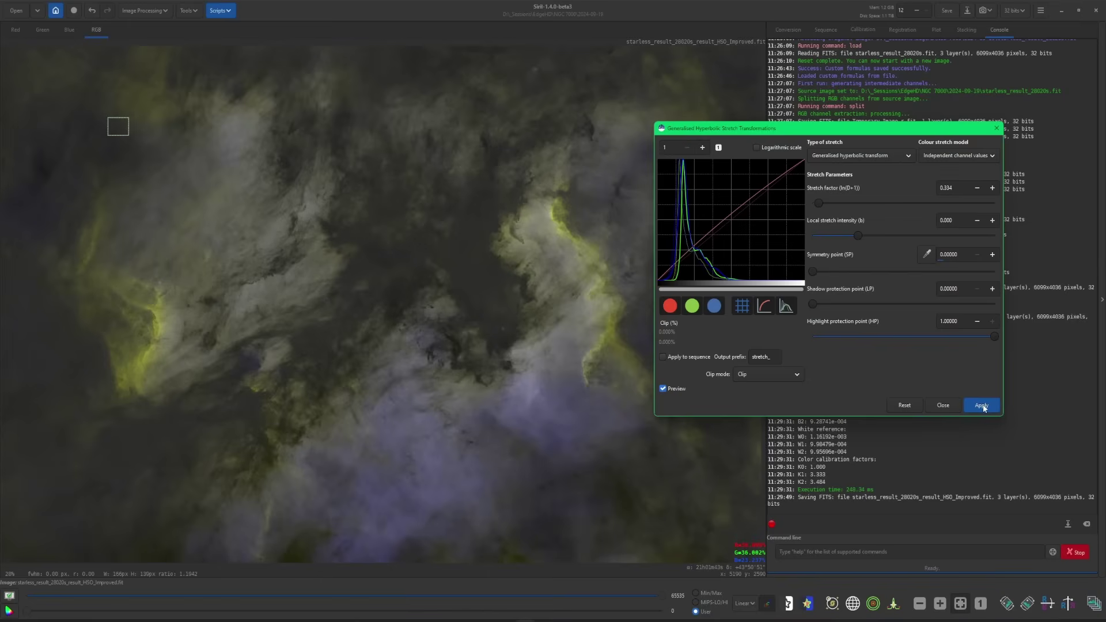
pyautogui.click(986, 405)
pyautogui.moveTo(815, 204); pyautogui.dragTo(818, 203)
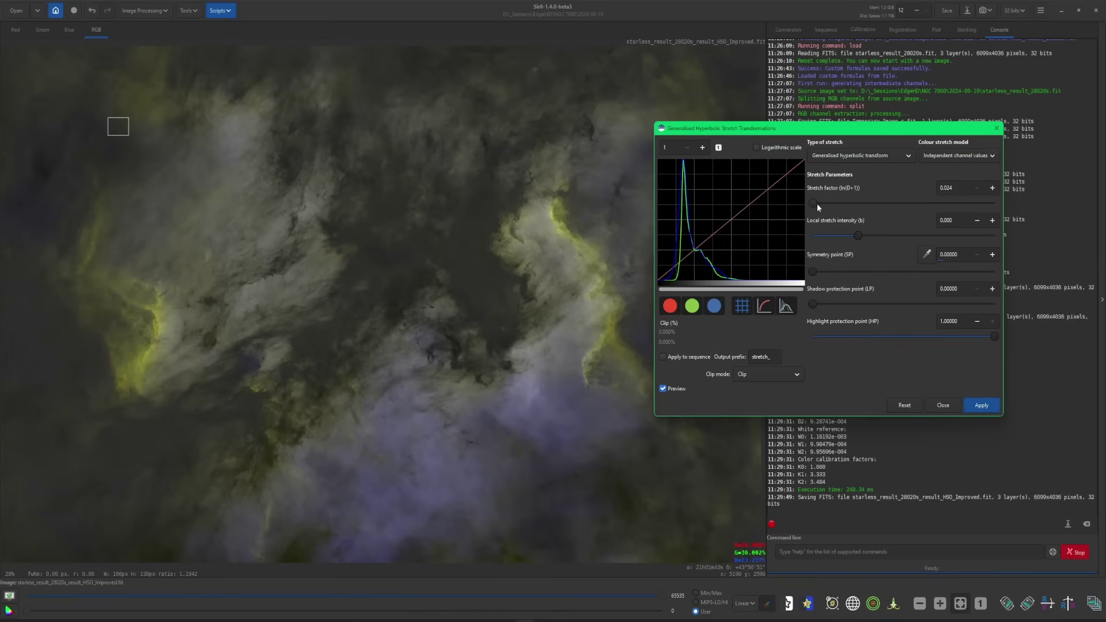
pyautogui.click(974, 405)
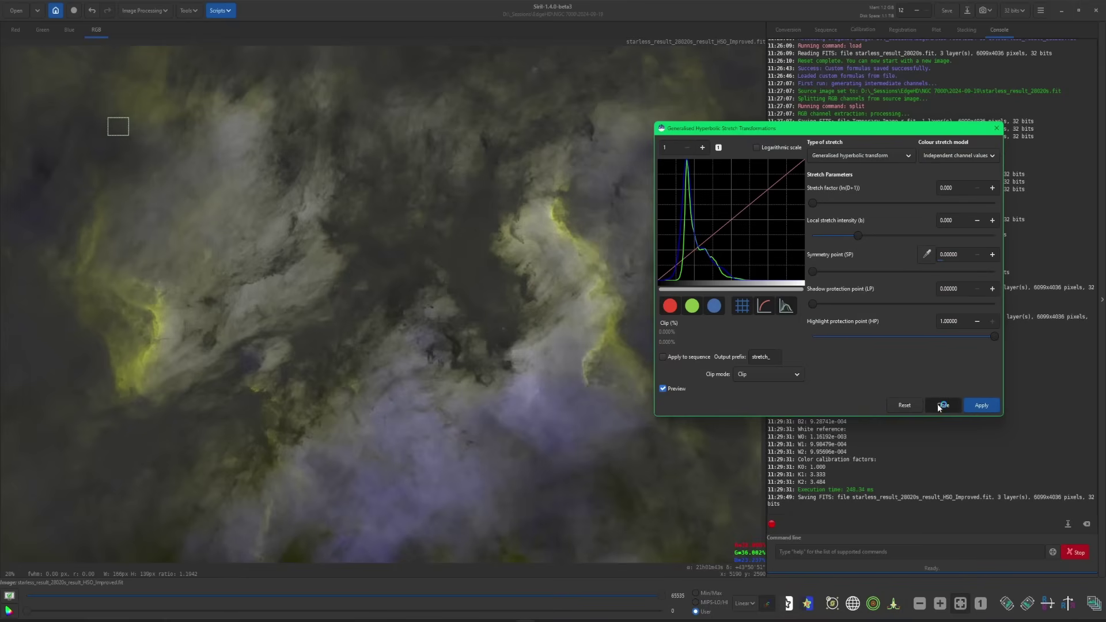
pyautogui.click(940, 405)
pyautogui.click(948, 10)
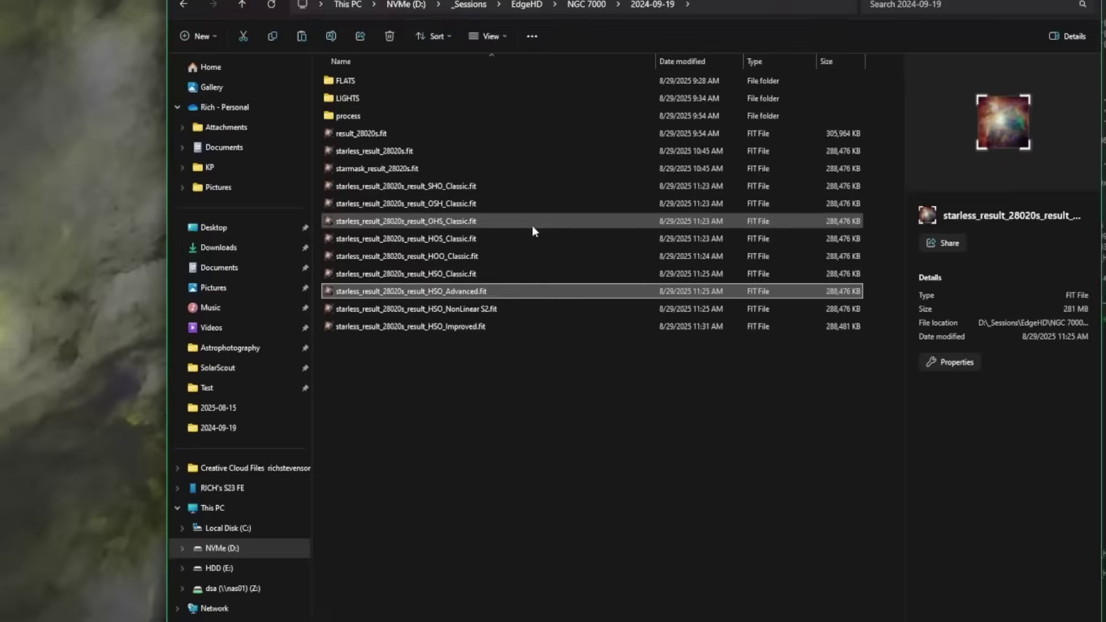
# - Preview the SHO, OSH, OHS, HOS, HOO, HSO Classic, HSO_Advanced and HSO_NonLinear S2 palette files
pyautogui.click(413, 180)
pyautogui.click(433, 198)
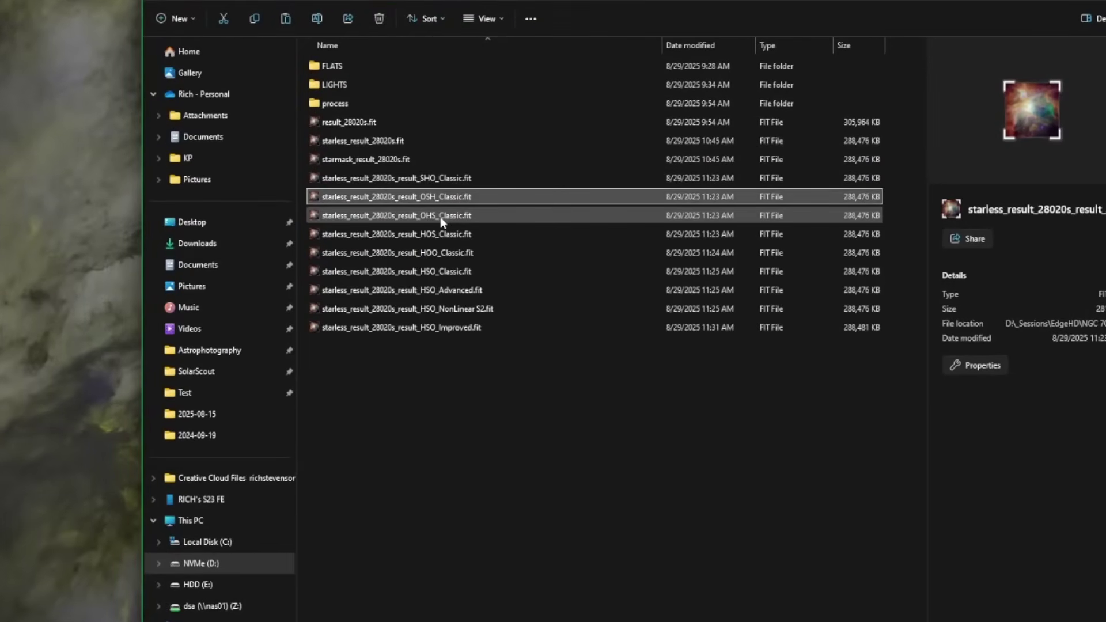
pyautogui.click(438, 216)
pyautogui.click(444, 235)
pyautogui.click(449, 254)
pyautogui.click(451, 274)
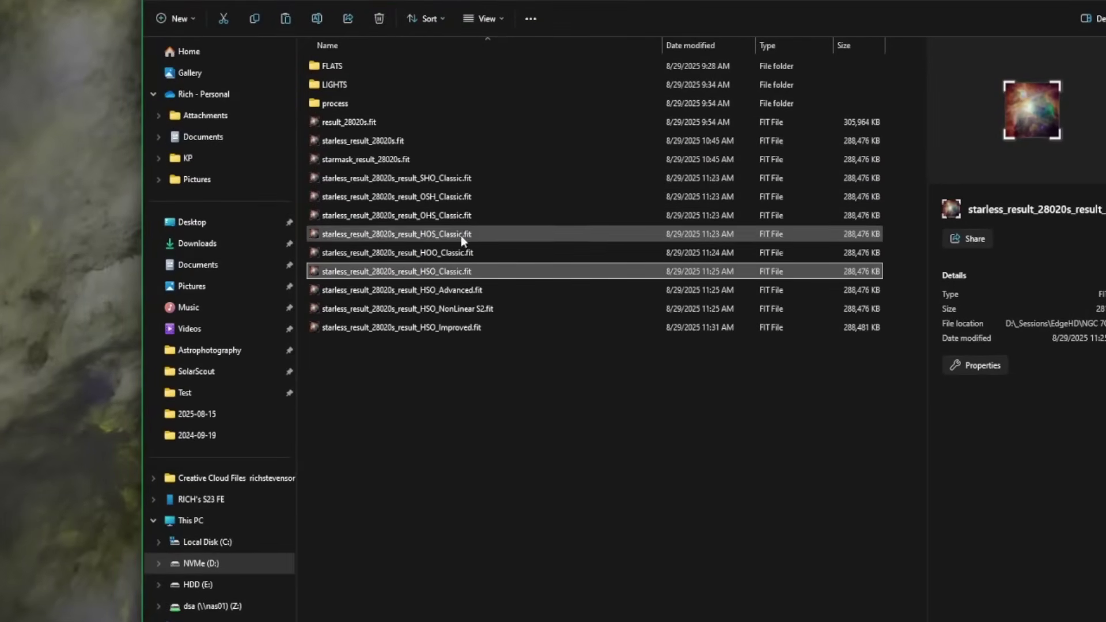
pyautogui.click(454, 197)
pyautogui.click(453, 215)
pyautogui.click(452, 234)
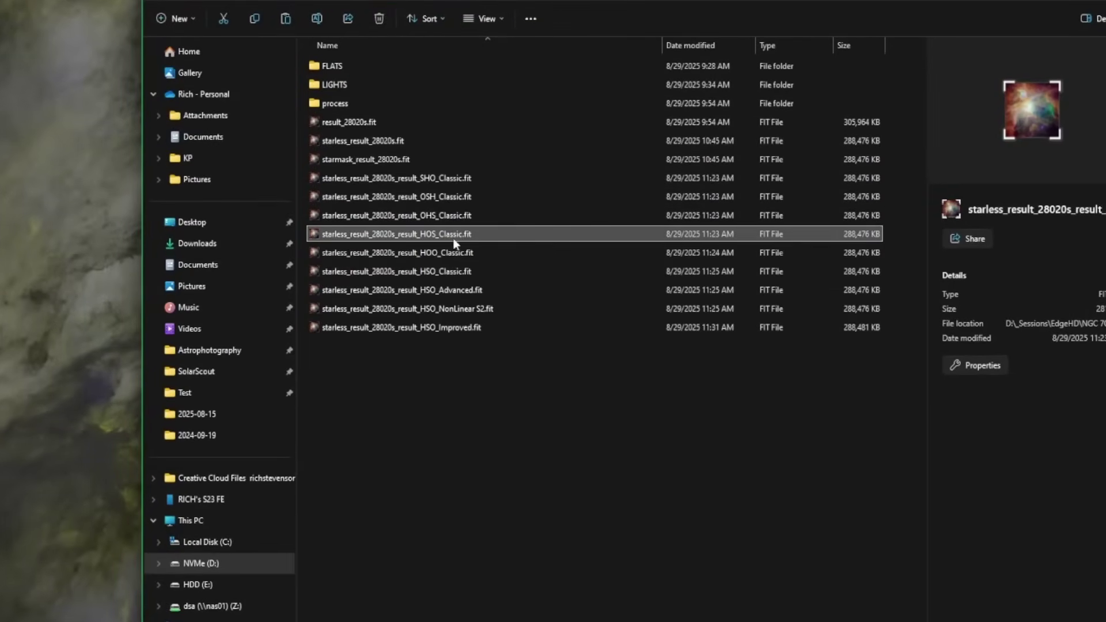
pyautogui.click(454, 253)
pyautogui.click(455, 271)
pyautogui.click(455, 290)
pyautogui.click(457, 309)
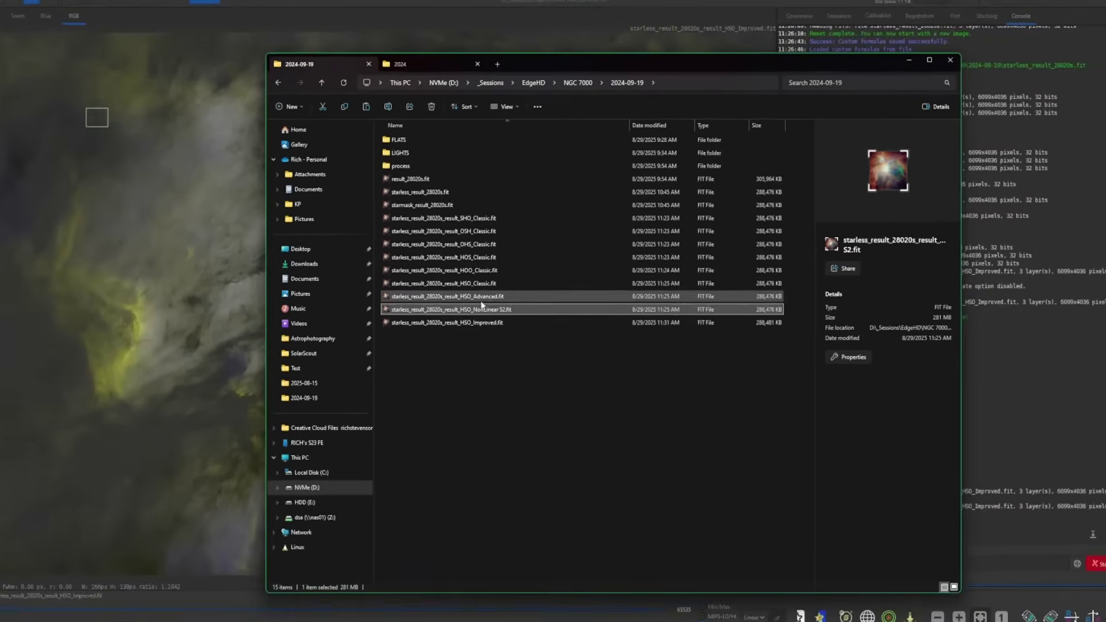
pyautogui.click(481, 283)
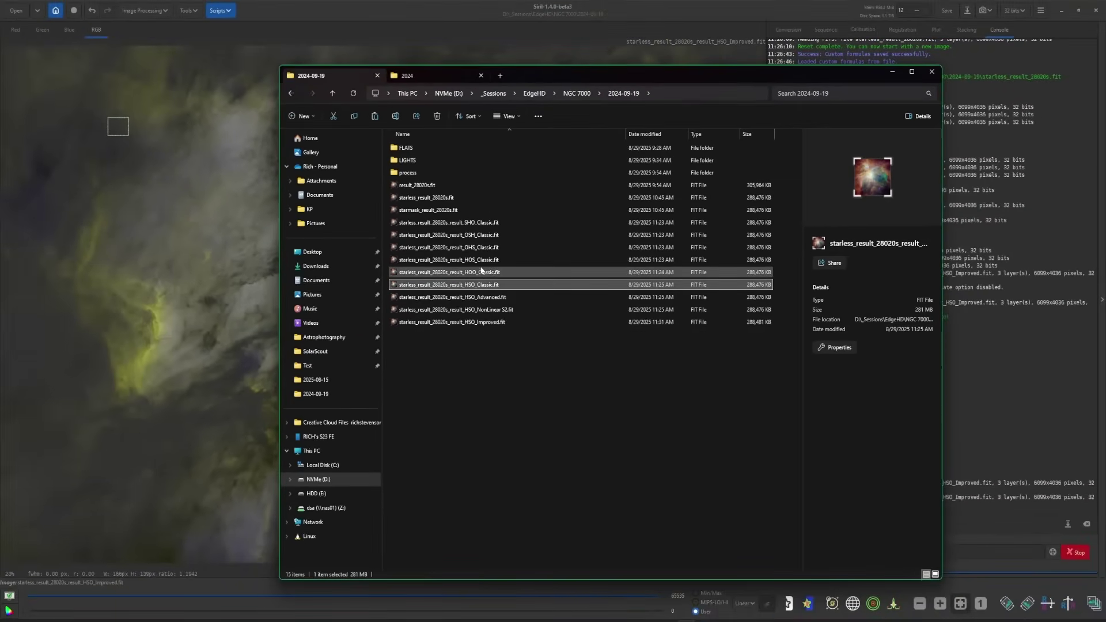
pyautogui.click(481, 270)
pyautogui.click(471, 255)
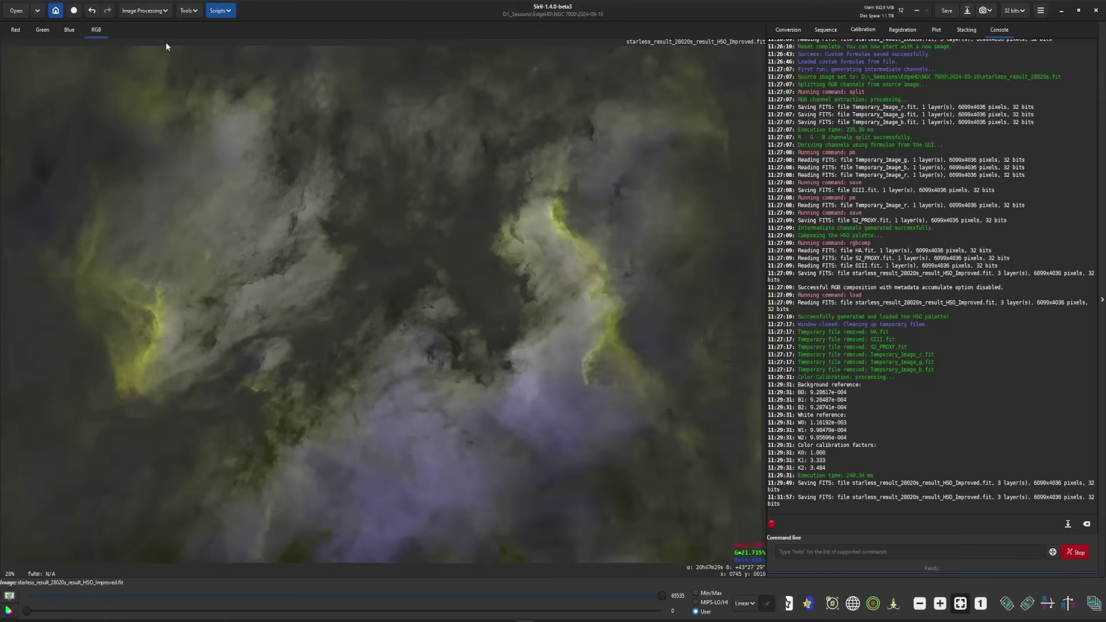
# - Raise the colour saturation of the starless nebula slightly
pyautogui.click(144, 11)
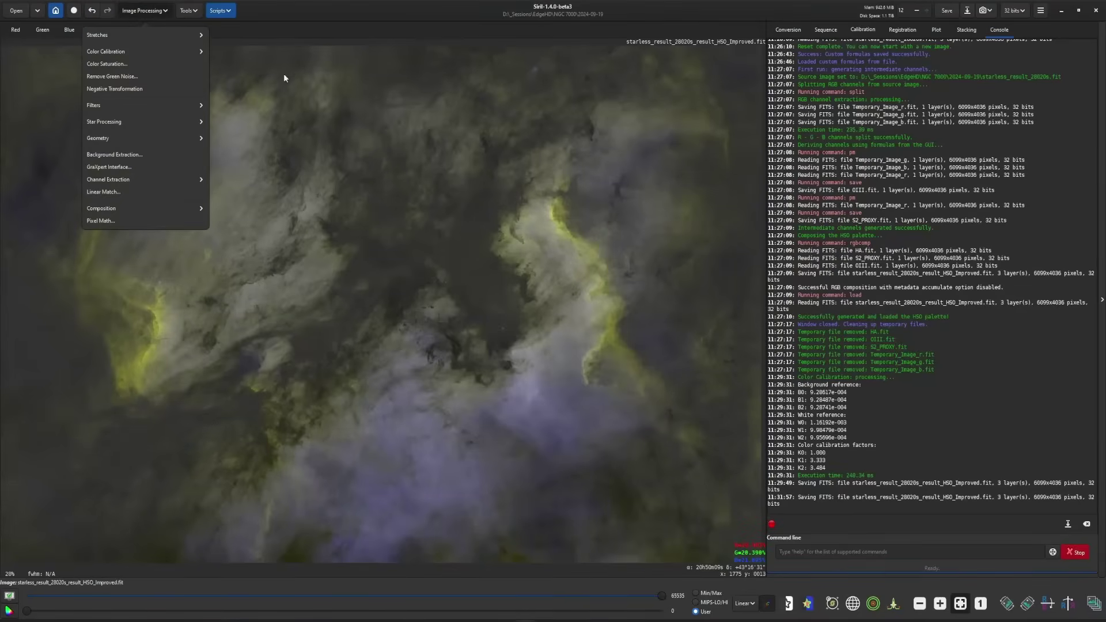
pyautogui.click(121, 68)
pyautogui.moveTo(561, 256); pyautogui.dragTo(757, 228)
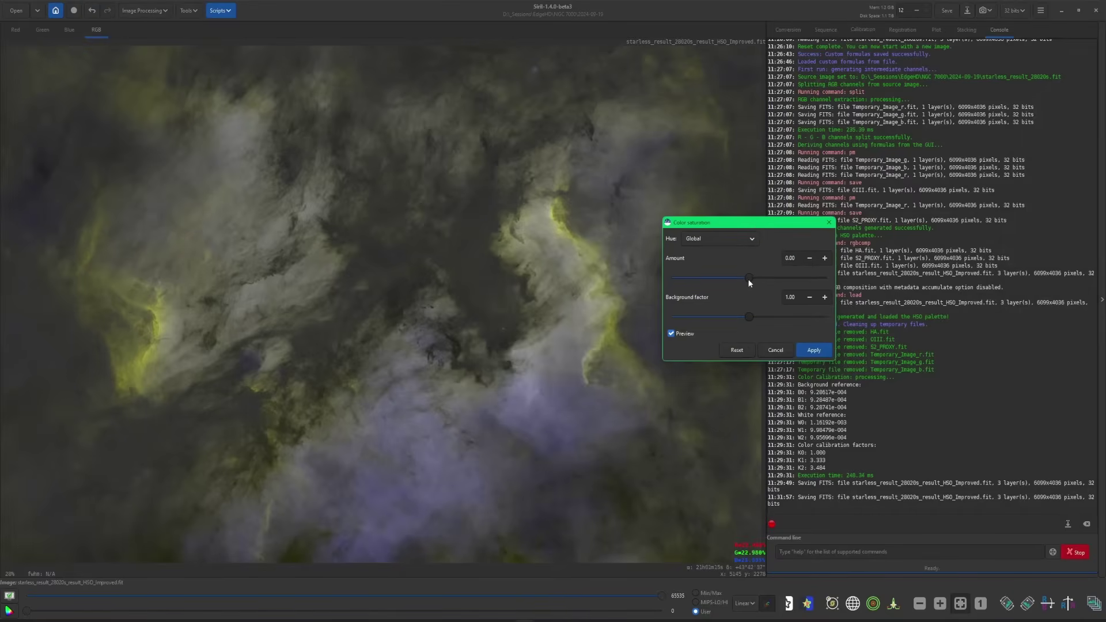
pyautogui.moveTo(759, 282); pyautogui.dragTo(759, 282)
pyautogui.click(814, 350)
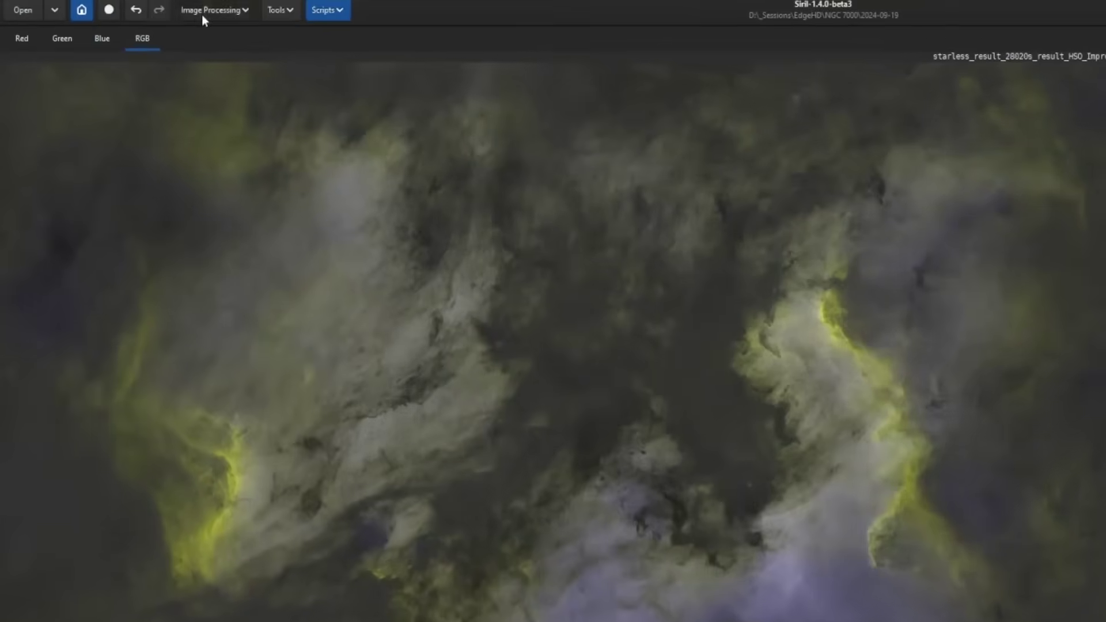
# - Apply CLAHE contrast enhancement and save over starless_result_28020s_result_HSO_Improved.fit
pyautogui.click(202, 17)
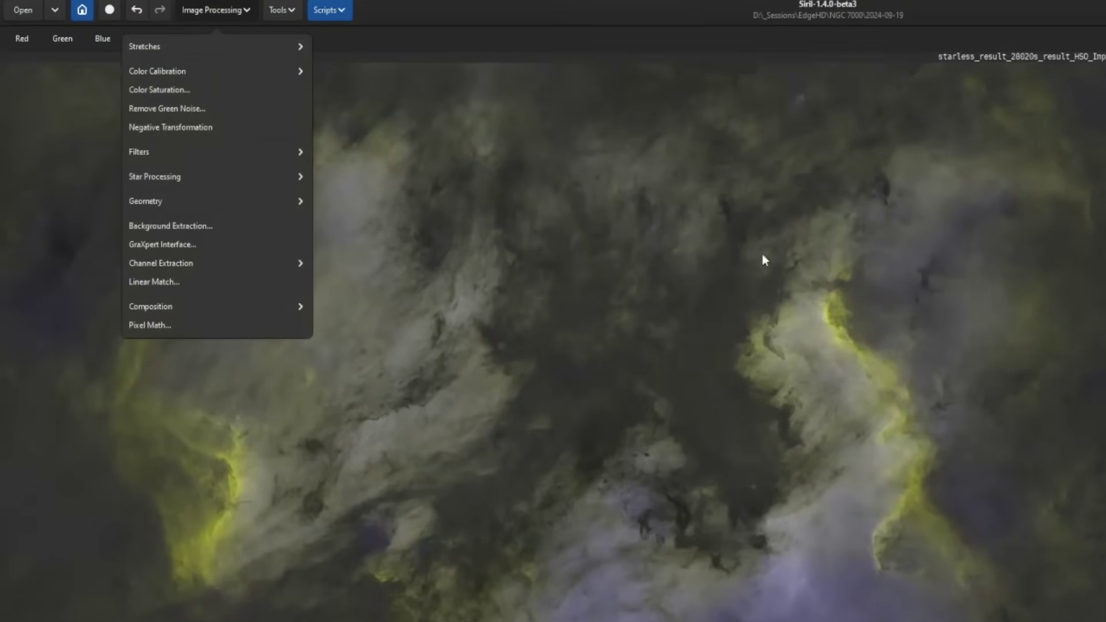
pyautogui.click(200, 152)
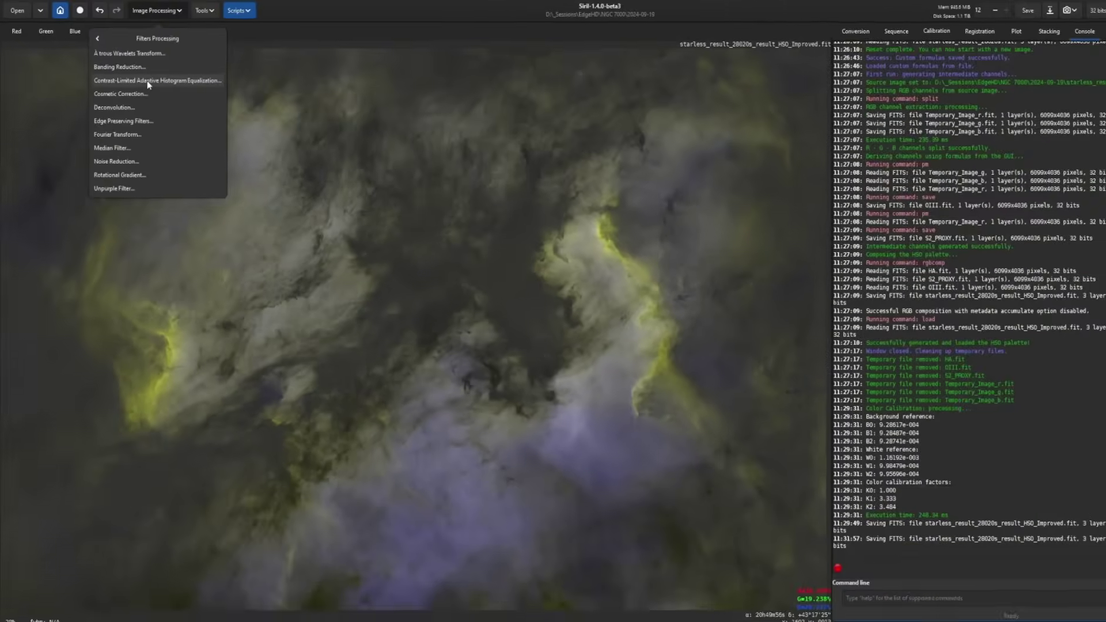
pyautogui.click(202, 107)
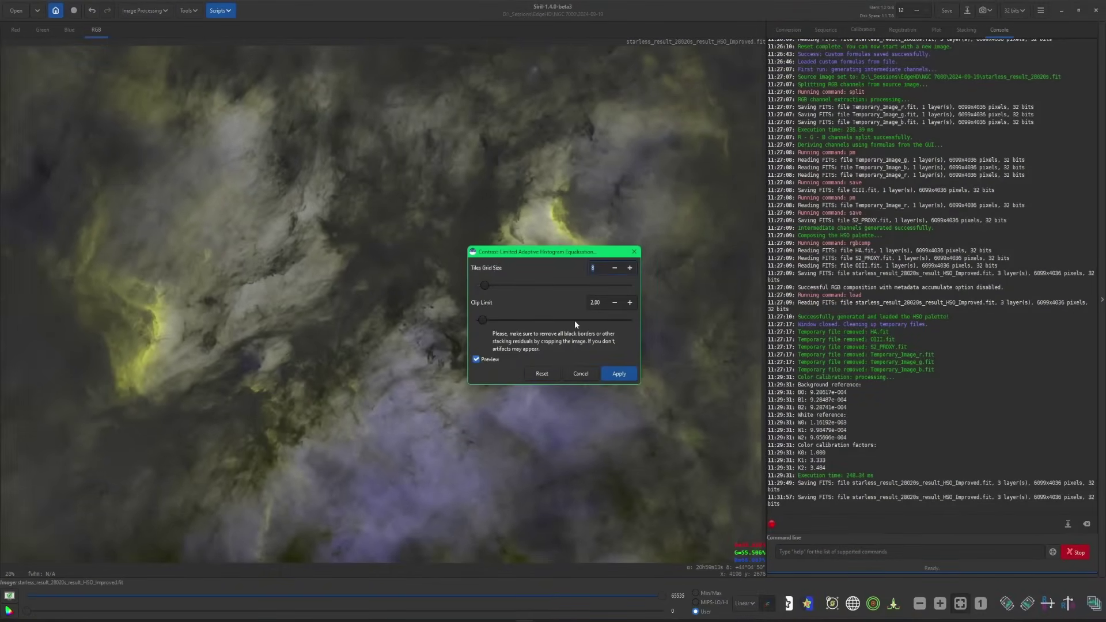
pyautogui.moveTo(558, 258); pyautogui.dragTo(858, 213)
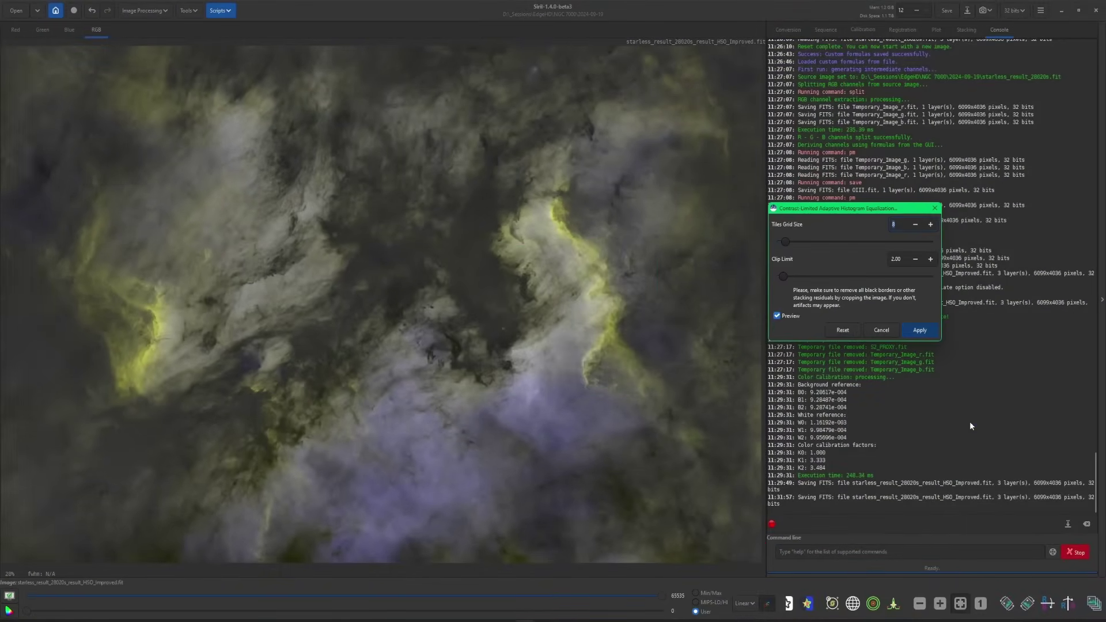
pyautogui.click(918, 329)
pyautogui.click(951, 12)
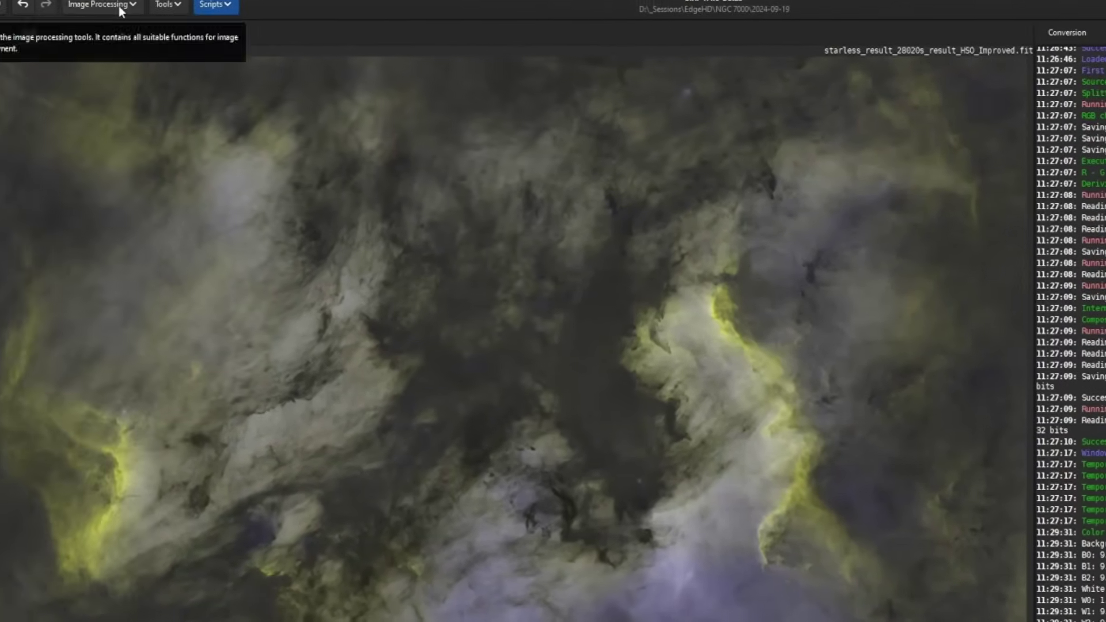
# - Start Star Recomposition with starless_result_28020s_result_HSO_Improved.fit as the background image
pyautogui.click(119, 7)
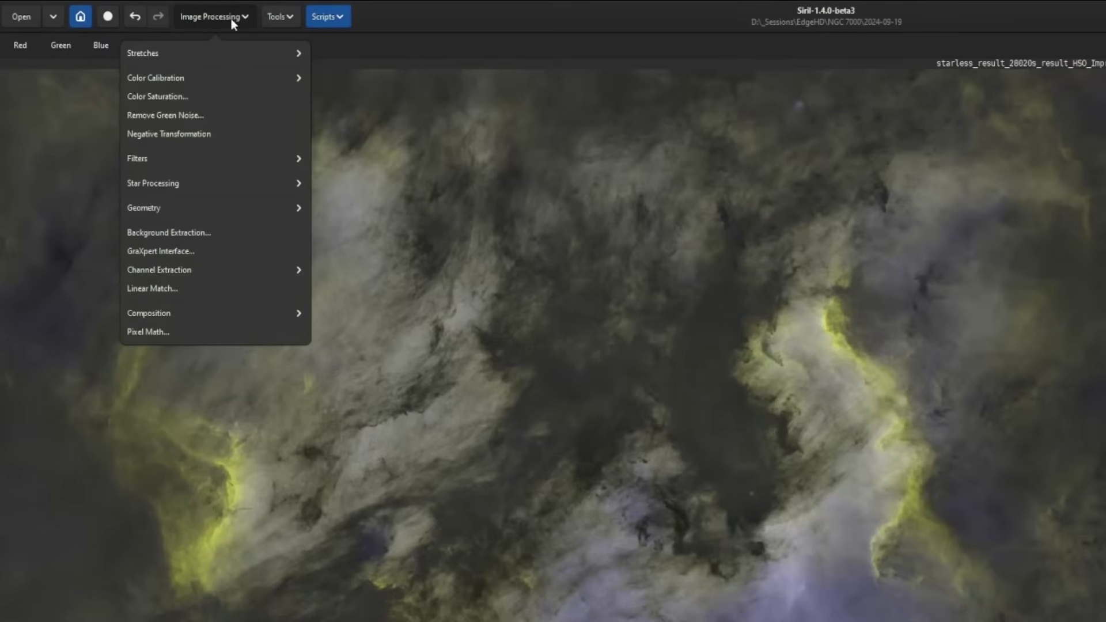
pyautogui.click(179, 181)
pyautogui.click(186, 94)
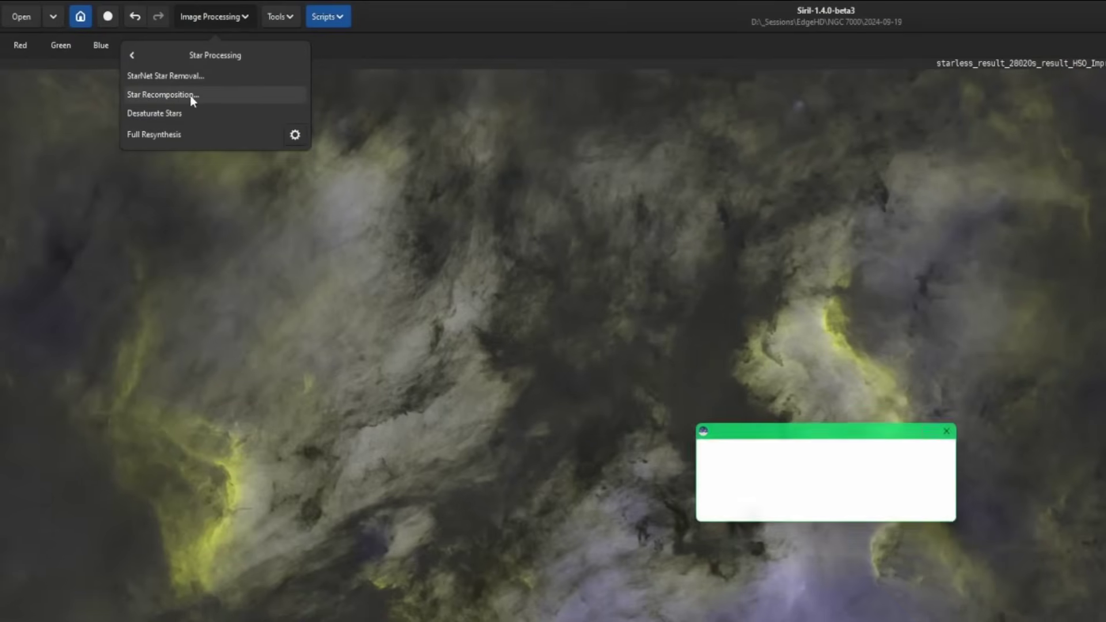
pyautogui.click(891, 513)
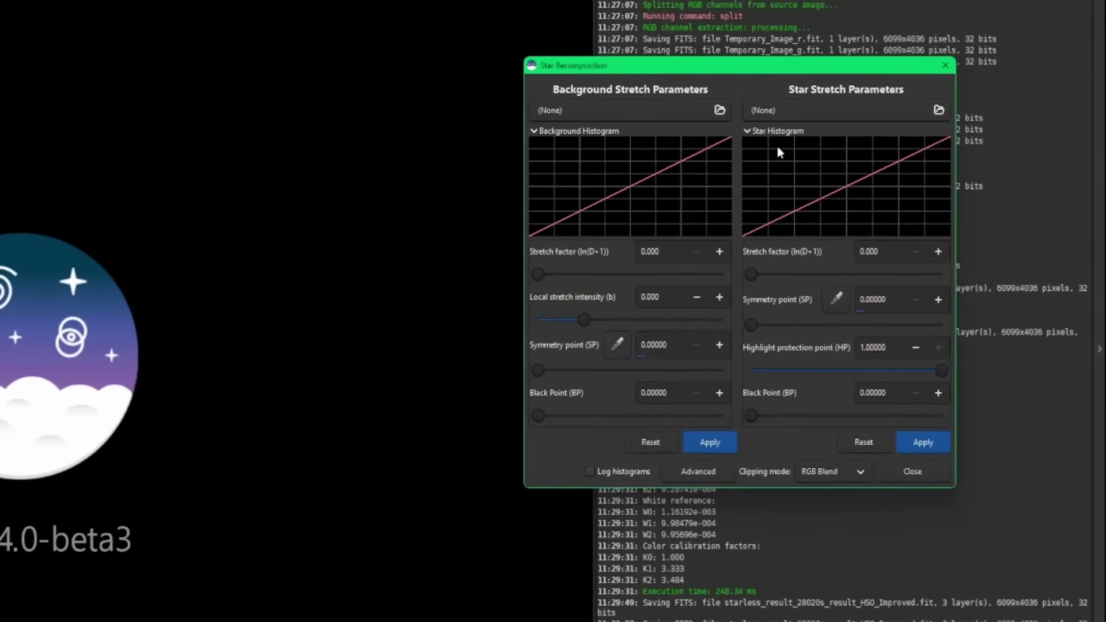
pyautogui.click(750, 311)
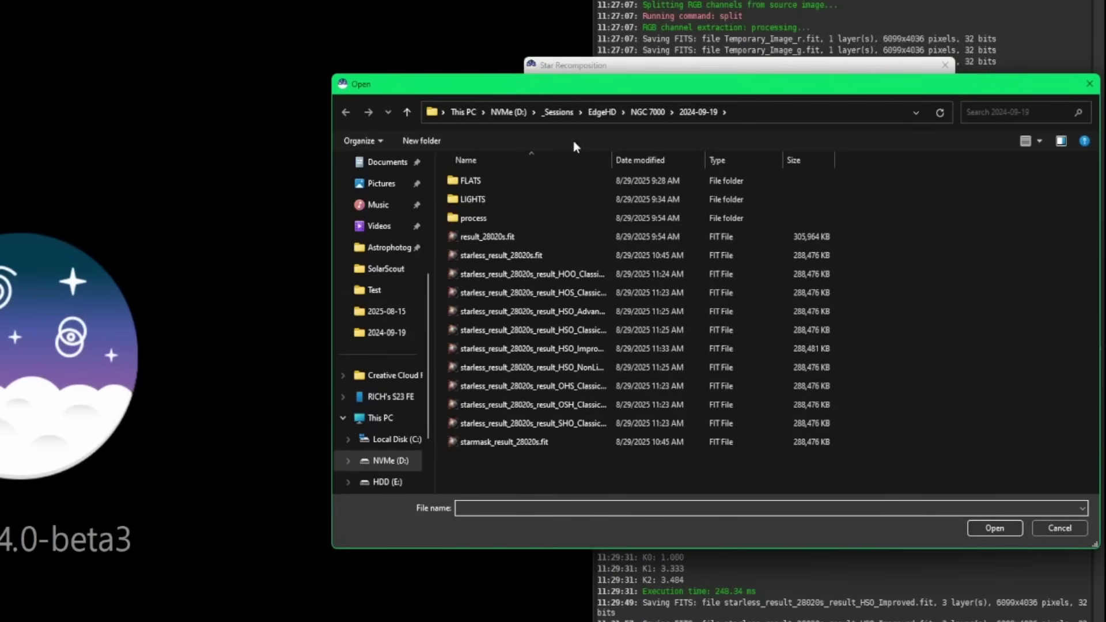
pyautogui.click(663, 161)
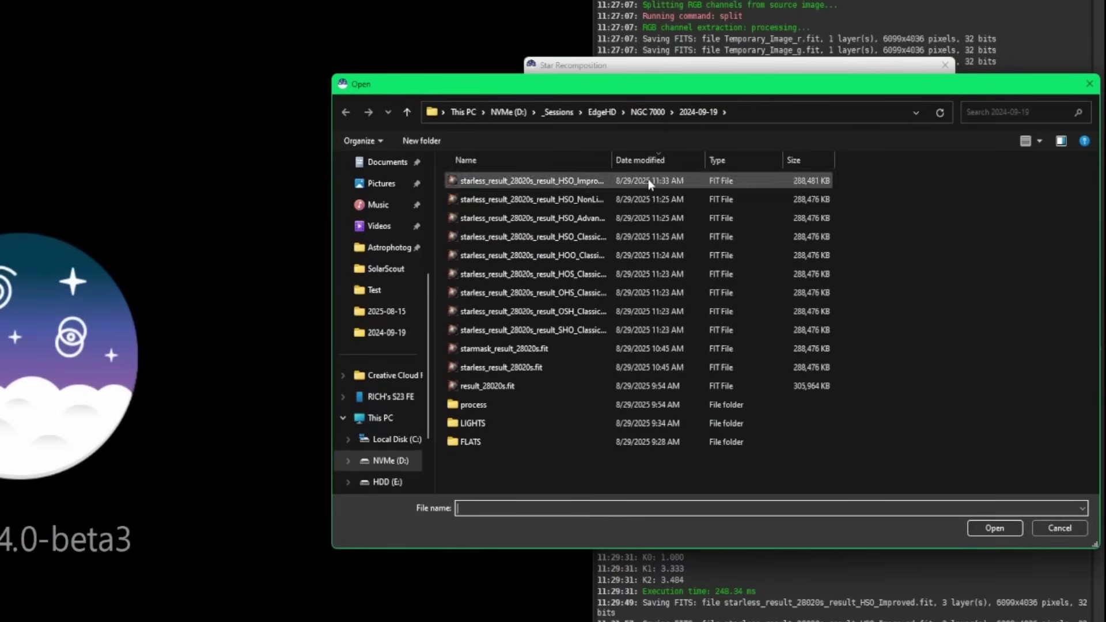
pyautogui.doubleClick(612, 161)
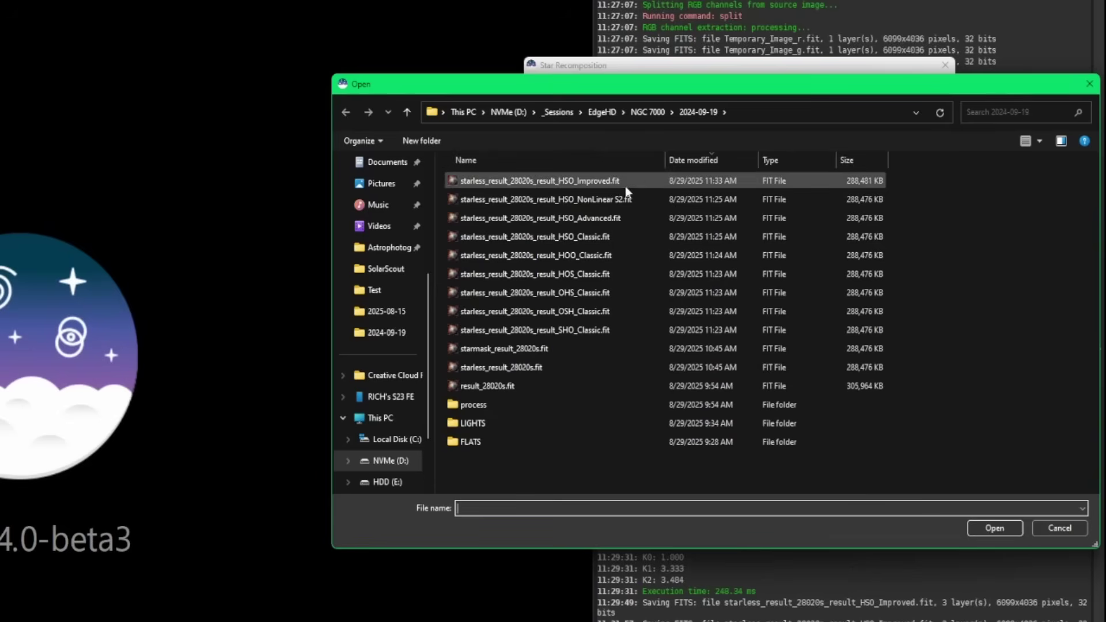
pyautogui.click(627, 182)
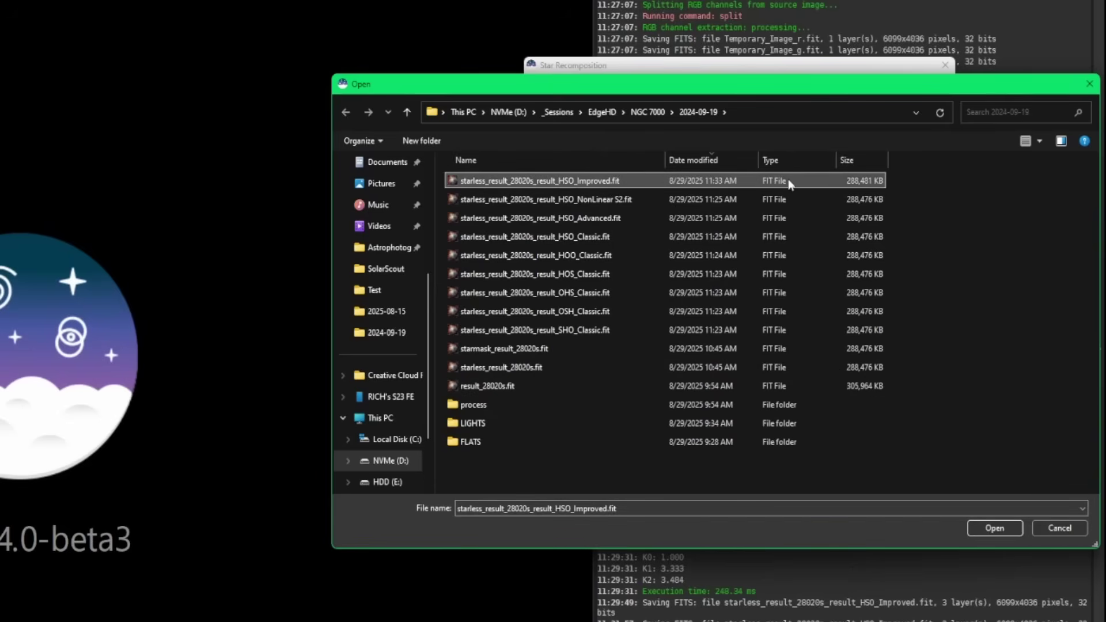
pyautogui.doubleClick(692, 177)
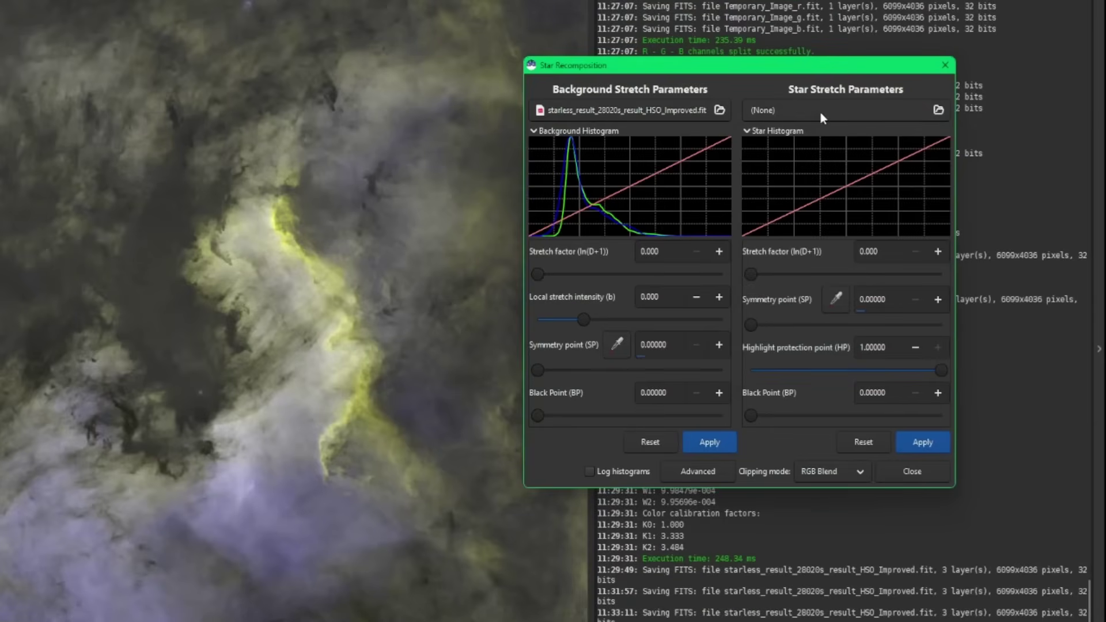
# - Load starmask_result_28020s.fit as the stars, raise the star stretch factor, and apply
pyautogui.click(821, 111)
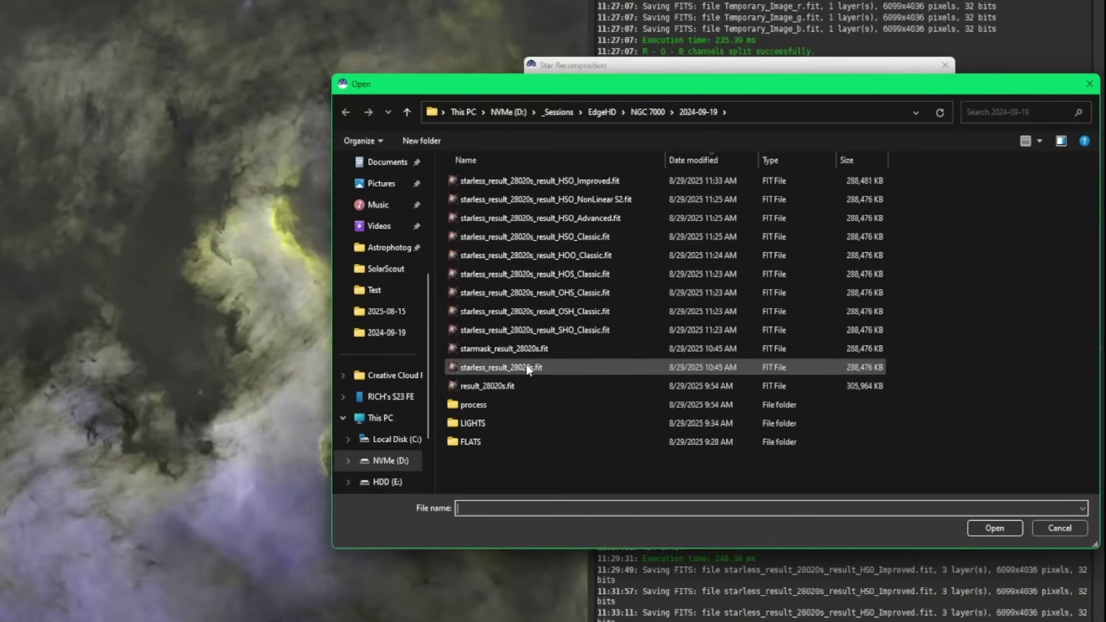
pyautogui.doubleClick(499, 349)
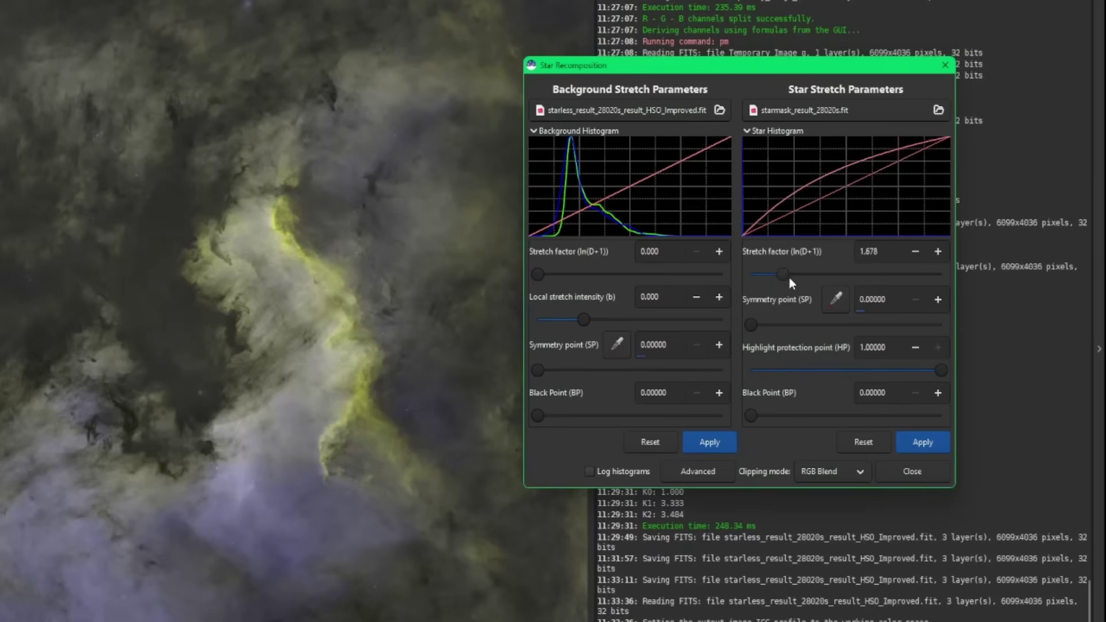
pyautogui.moveTo(790, 278); pyautogui.dragTo(880, 276)
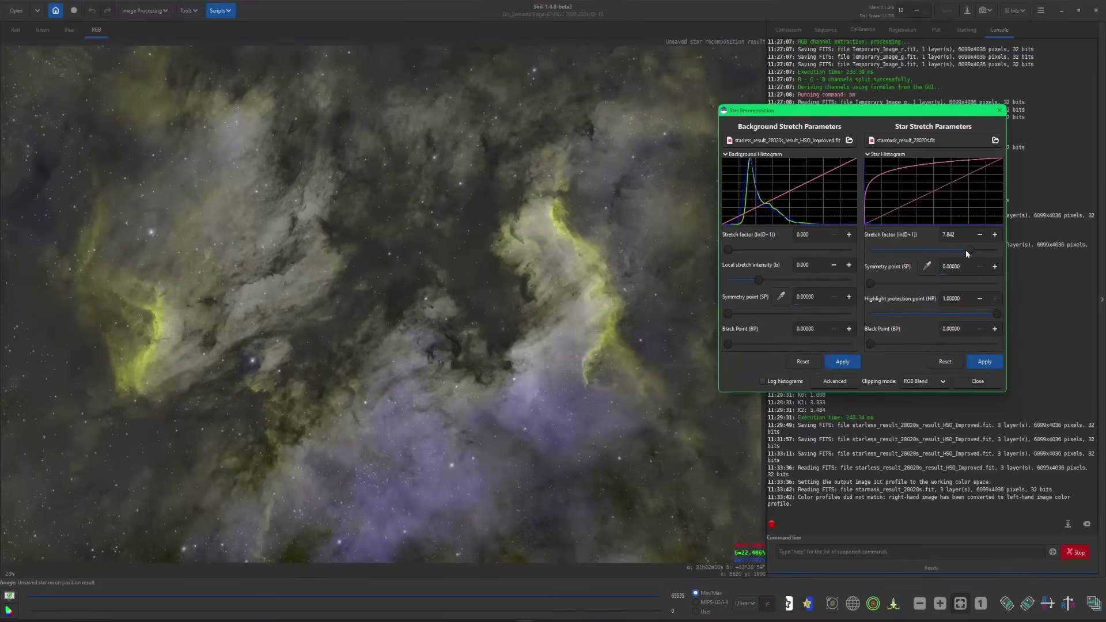
pyautogui.click(986, 362)
pyautogui.click(984, 384)
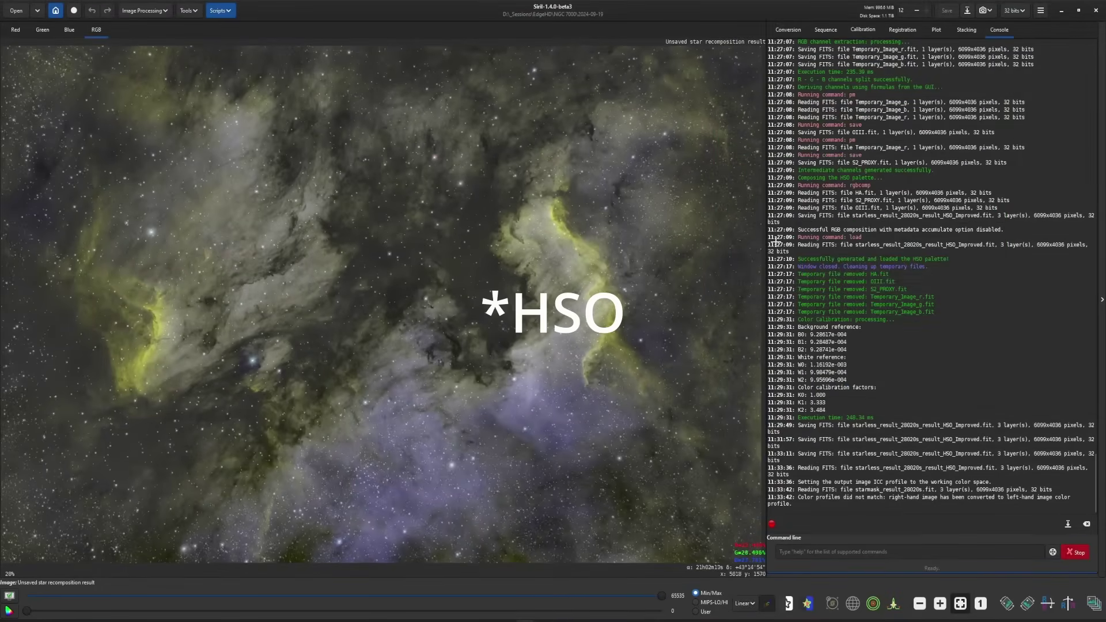
# - Save the recombined nebula under the name HOO_Final_NGC7000.fit
pyautogui.click(967, 10)
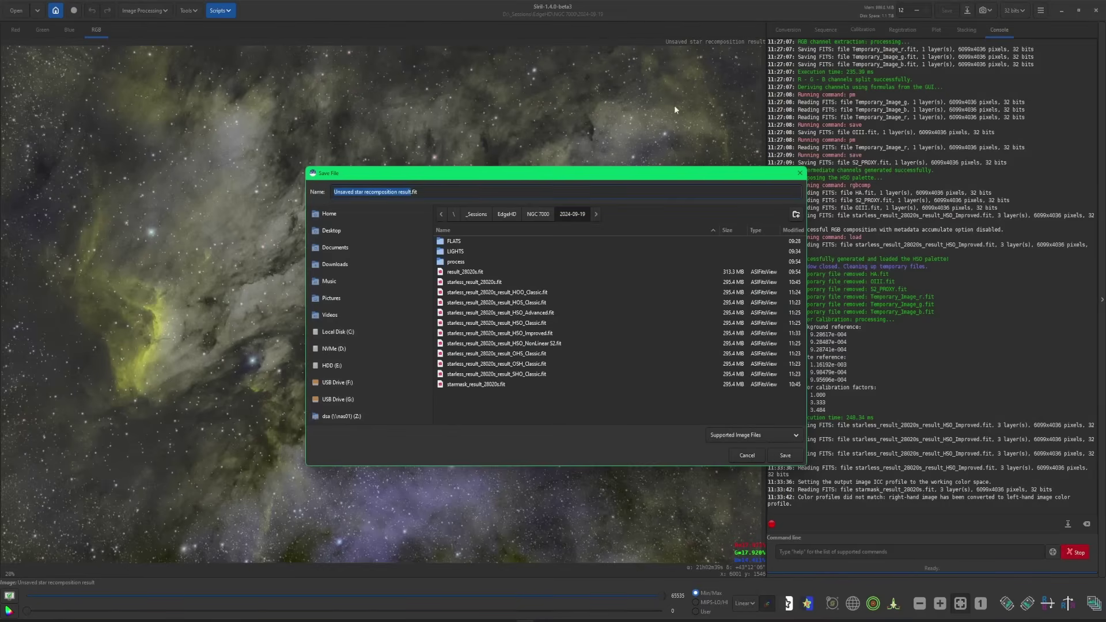
pyautogui.write('HOO_Final_NGC7000')
pyautogui.press('Return')
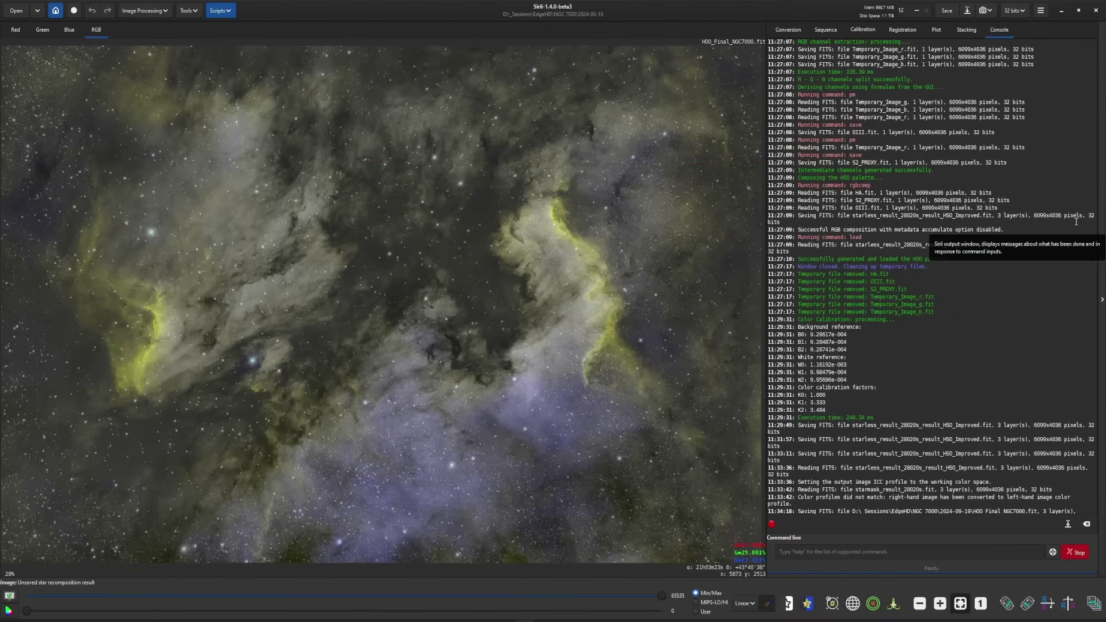